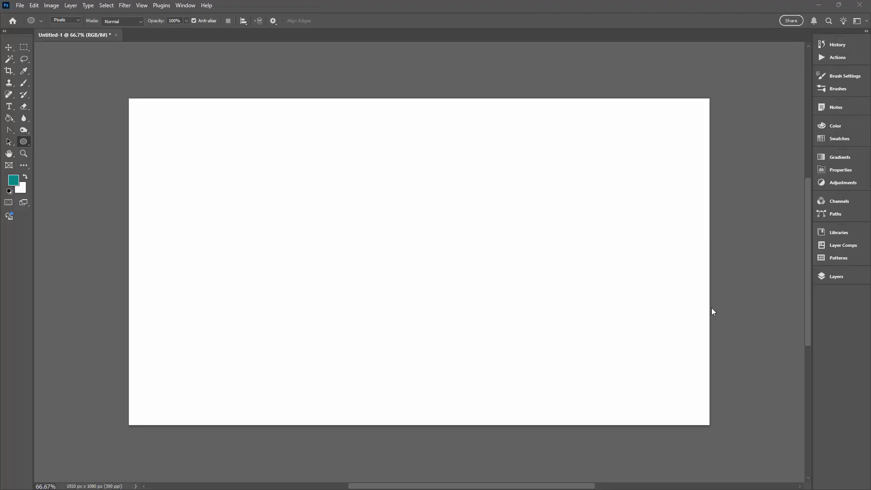
Add a new empty layer above the Background layer and narrow the layer list's display area.
left_click(824, 276)
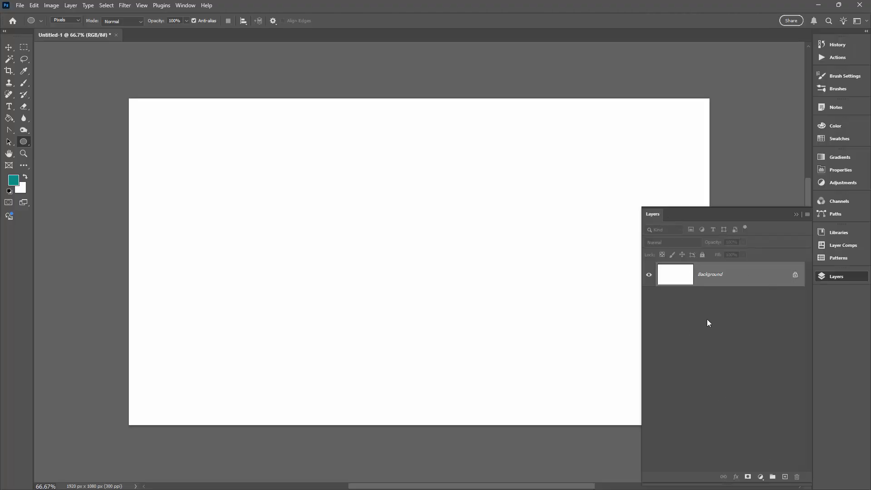
left_click(785, 477)
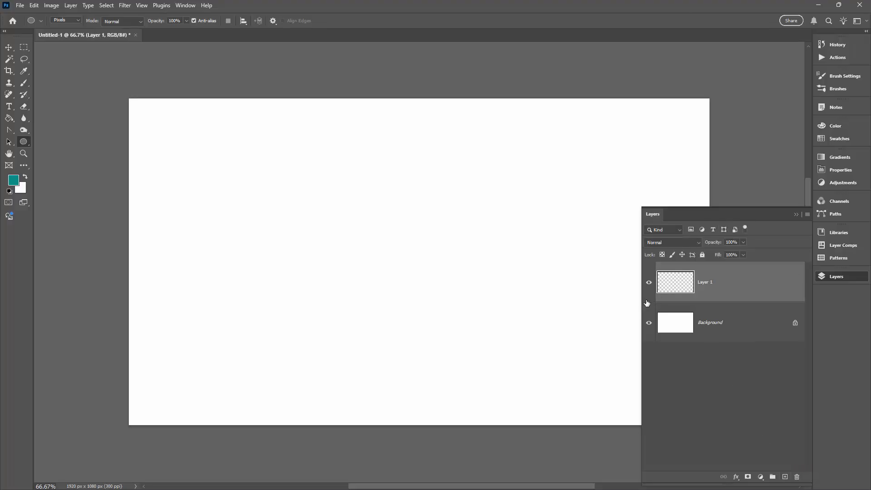
left_click_drag(640, 304, 701, 300)
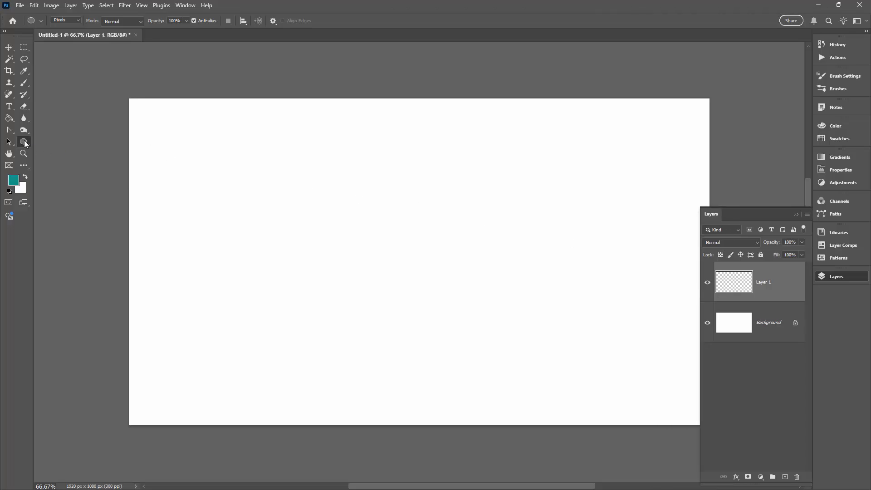
Set up the Ellipse tool in Shape mode with no stroke.
right_click(24, 142)
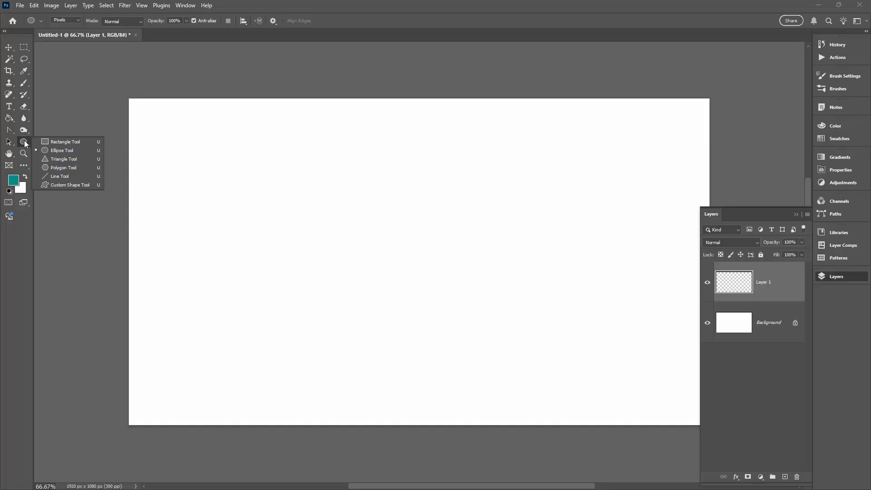
left_click(63, 150)
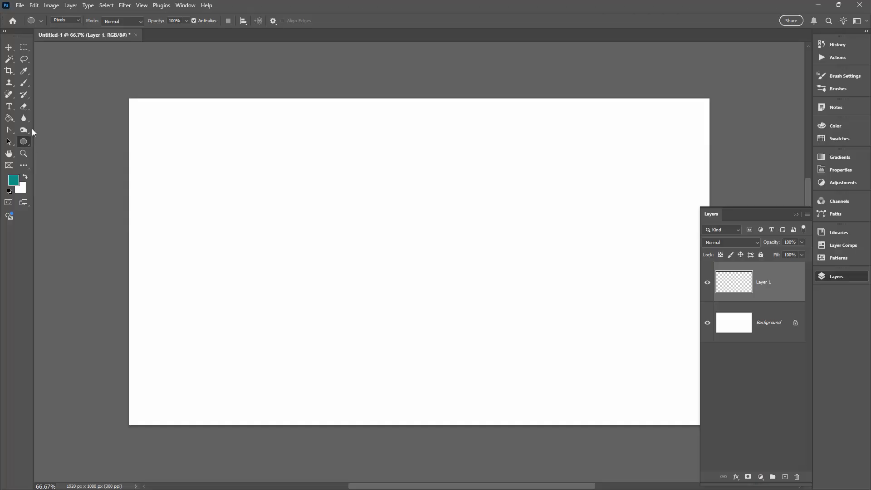
left_click(77, 20)
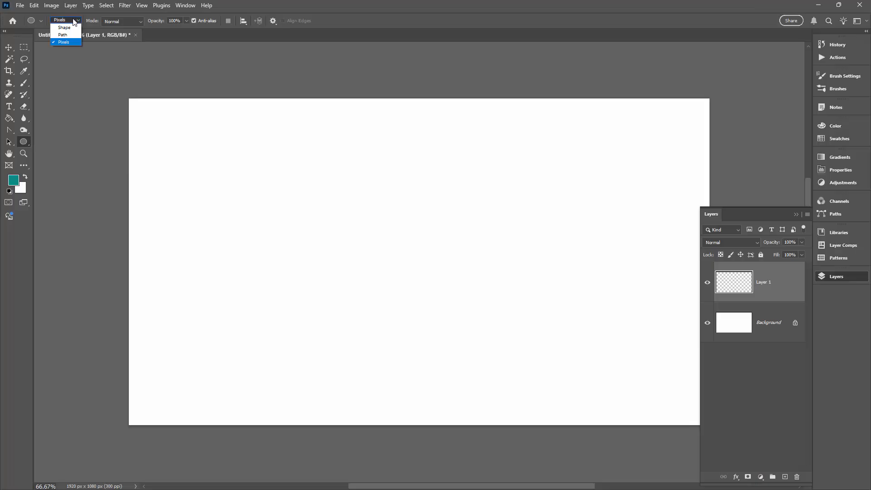
left_click(67, 28)
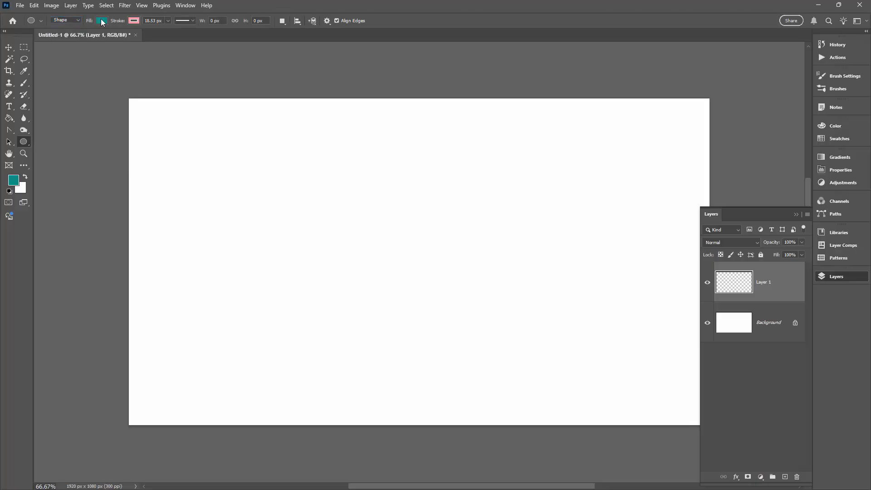
left_click(135, 22)
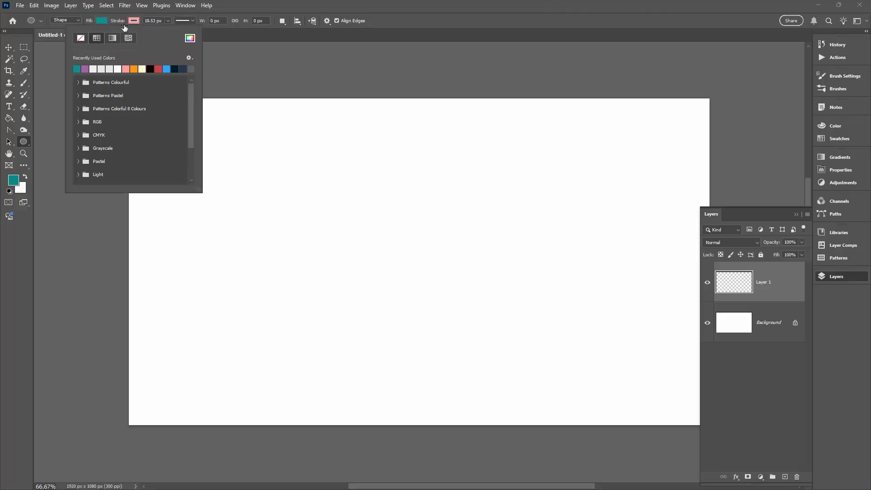
left_click(80, 38)
left_click(241, 14)
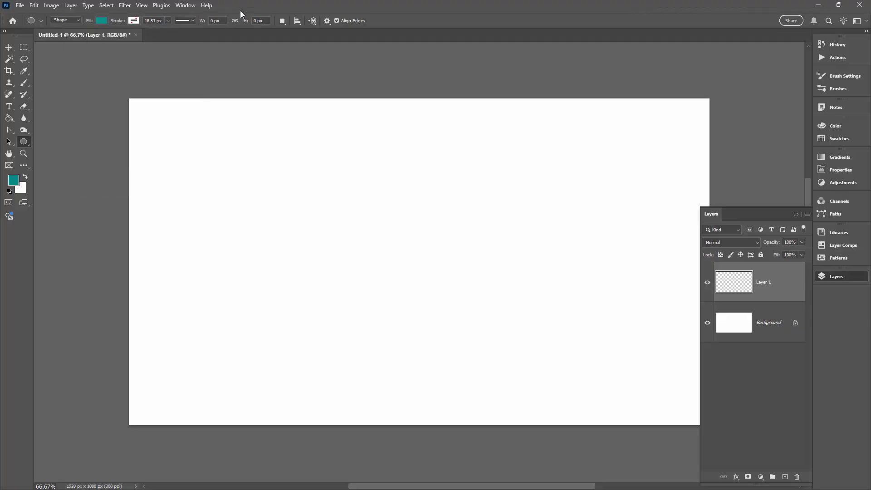
Draw a tall purple-filled ellipse about 176 px wide and 354 px high, just below the canvas centre.
left_click(101, 21)
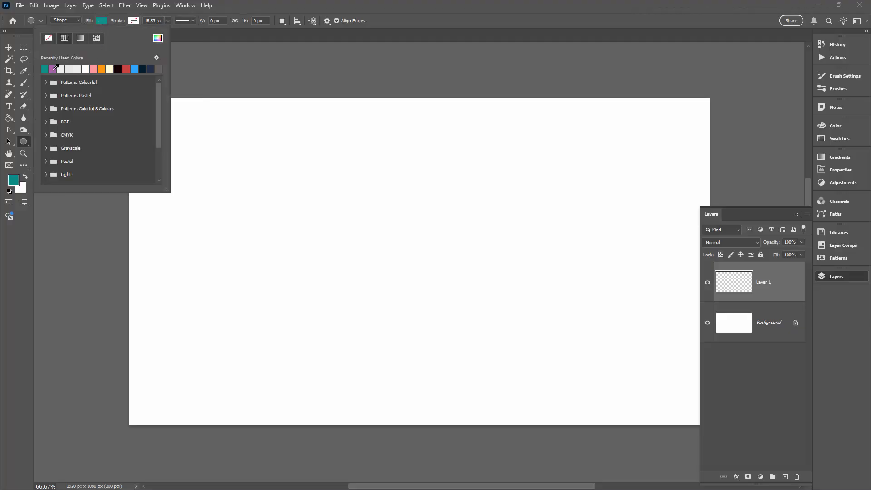
left_click(236, 10)
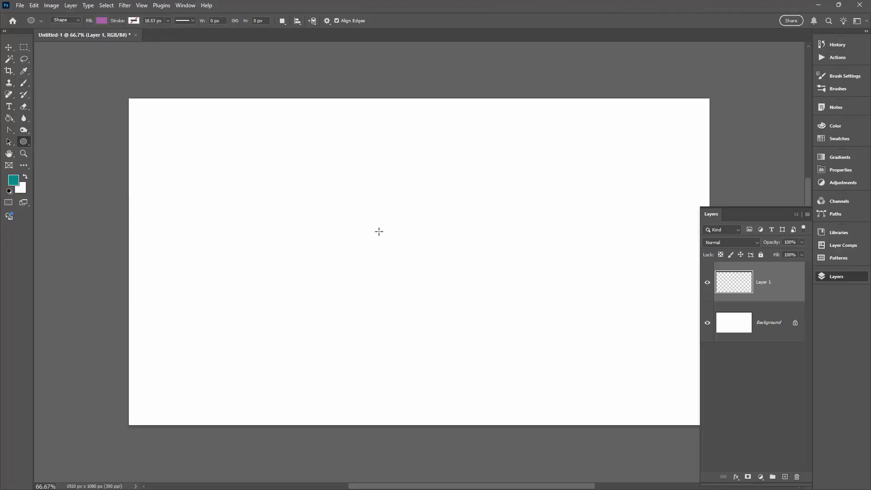
left_click_drag(368, 245, 421, 351)
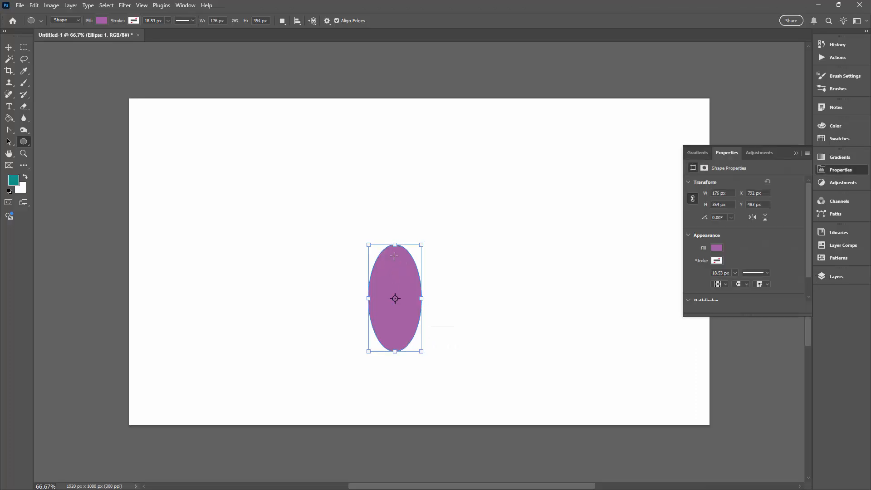
Turn the ellipse's top anchor point into a sharp corner with the Convert Point tool to form a petal.
left_click(9, 132)
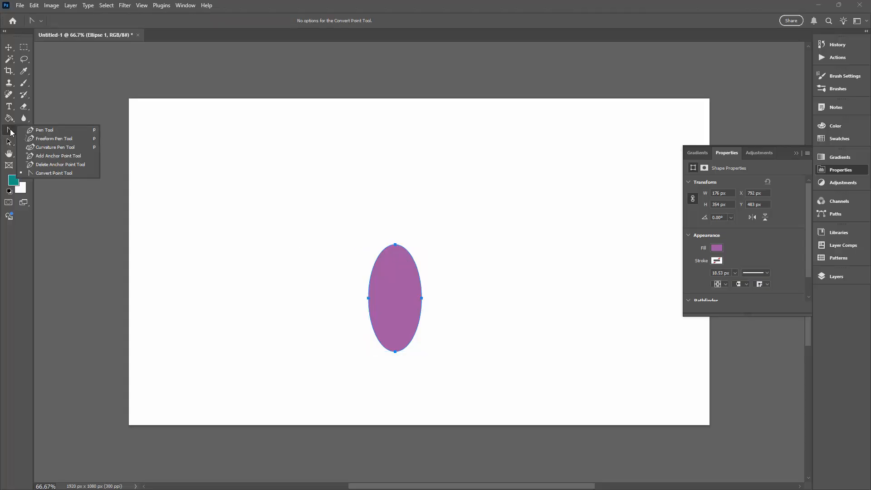
left_click(48, 129)
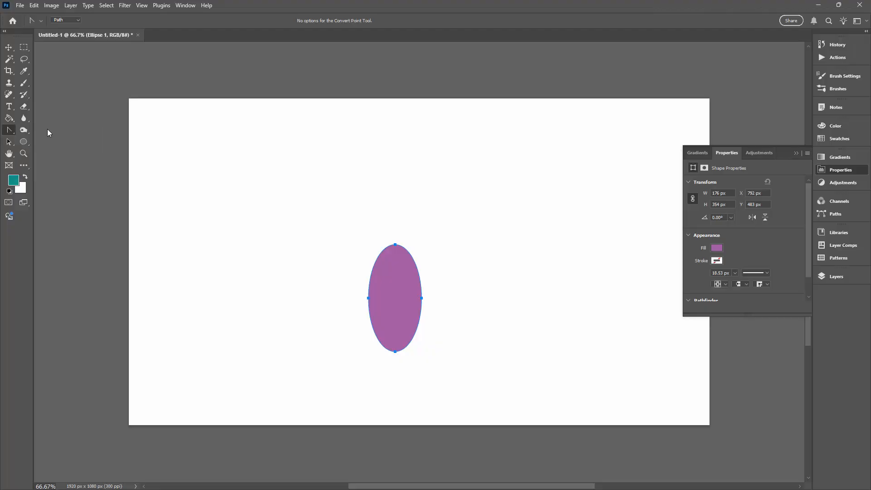
left_click(8, 132)
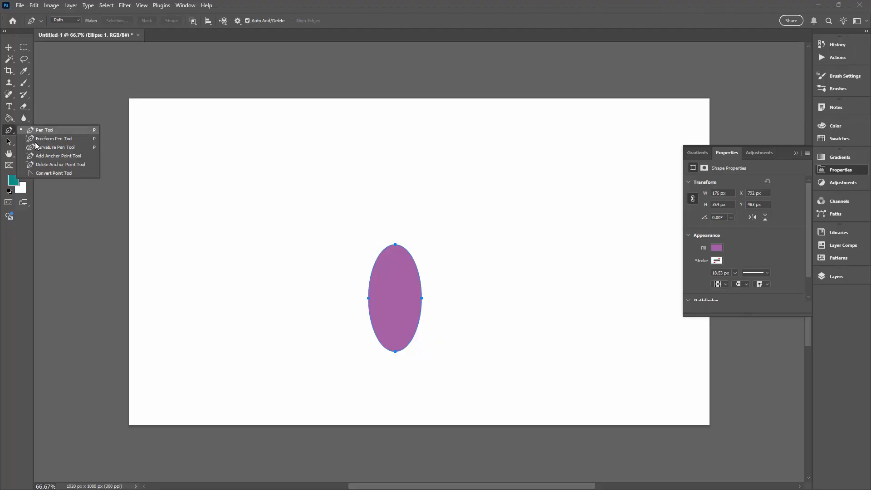
left_click(41, 173)
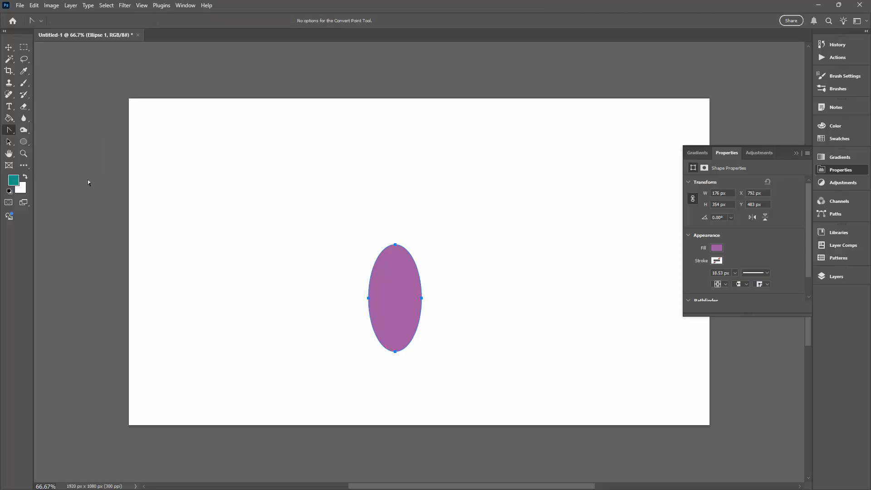
left_click(395, 245)
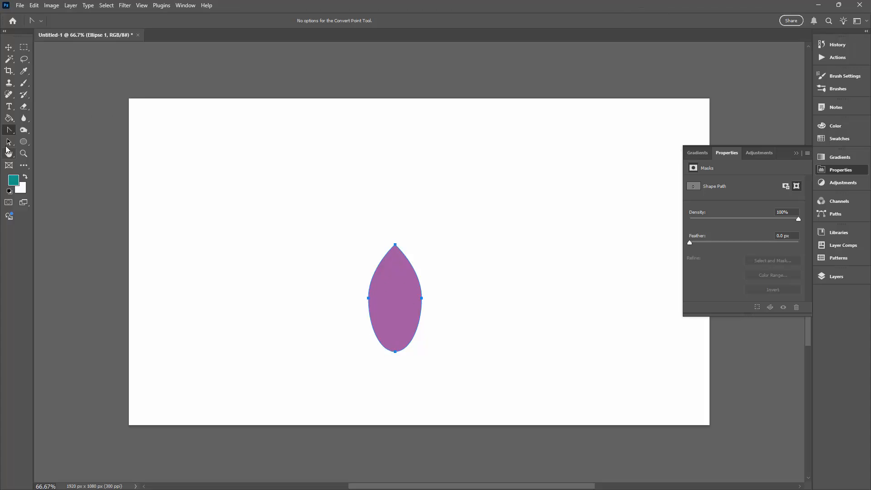
Free-transform the petal path to about 119 px wide and 338 px high and move it slightly down and left.
left_click(7, 142)
left_click(43, 144)
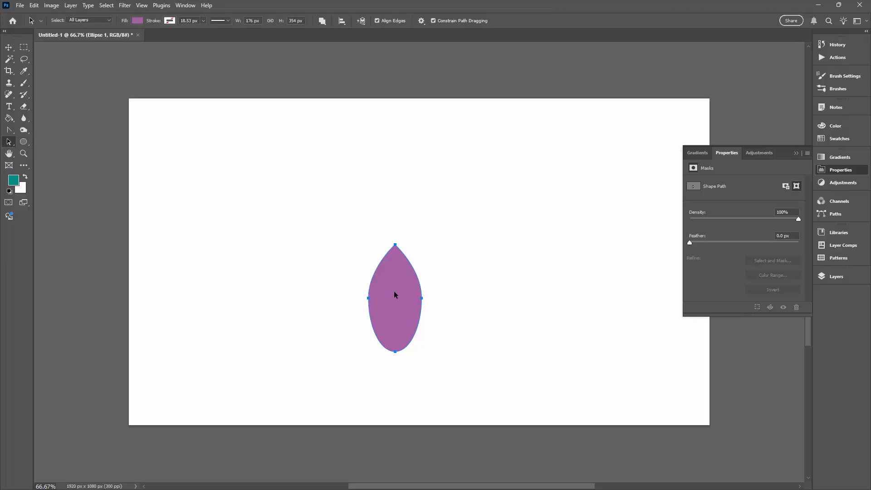
left_click_drag(423, 334, 455, 380)
left_click(34, 6)
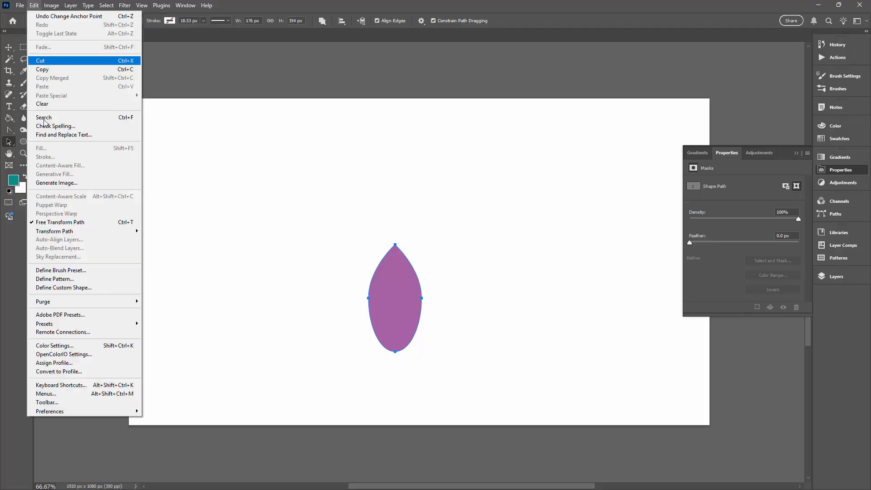
left_click(56, 222)
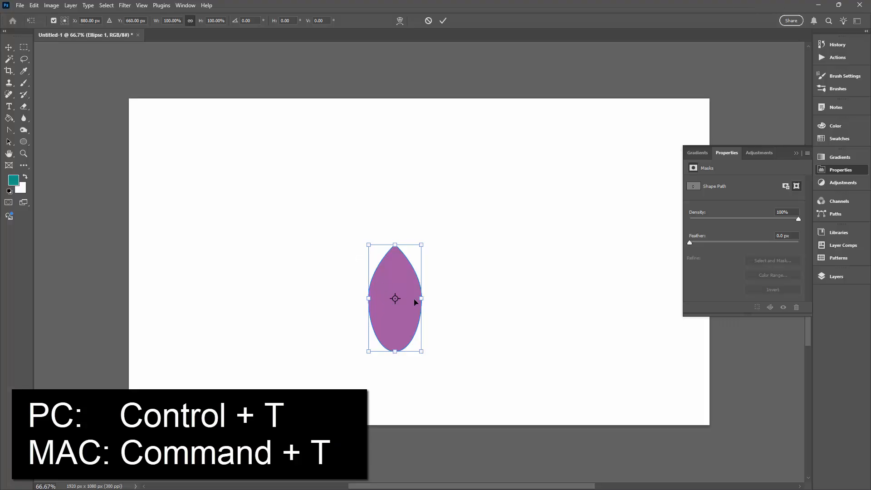
mouse_move(420, 299)
left_mouse_down()
mouse_move(374, 297)
mouse_move(415, 298)
mouse_move(399, 305)
mouse_move(378, 298)
mouse_move(423, 297)
mouse_move(405, 300)
left_mouse_up()
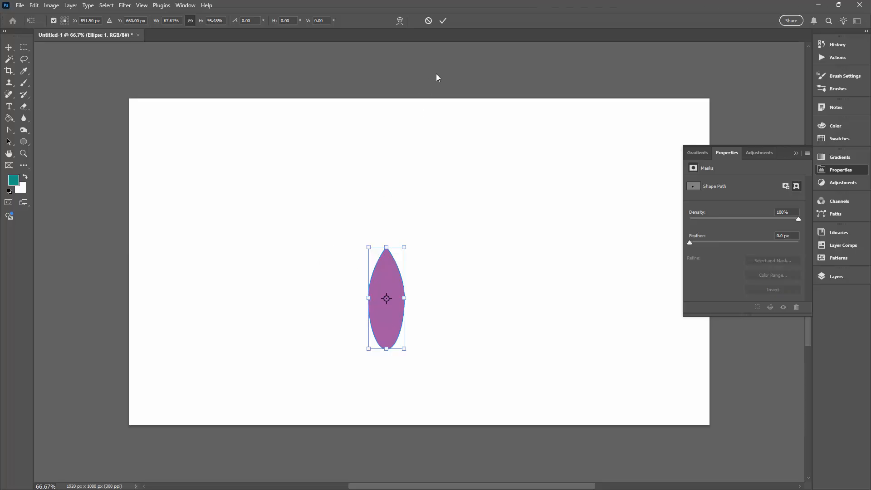
left_click(443, 20)
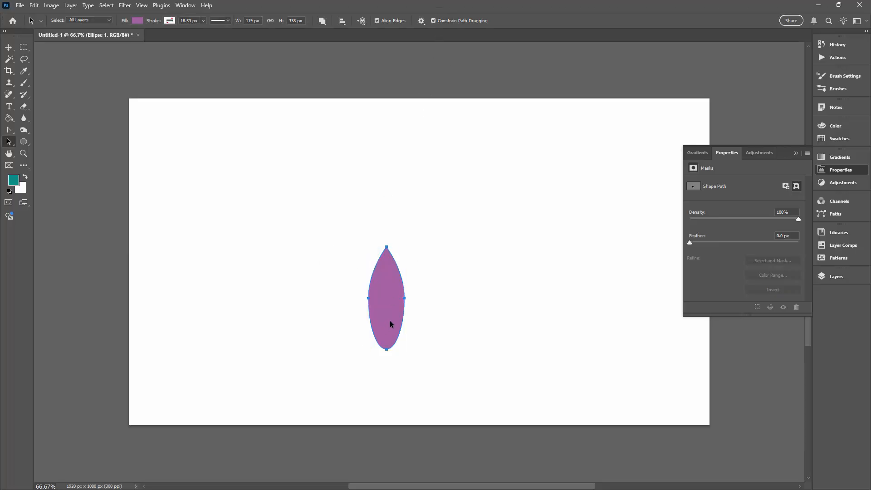
mouse_move(390, 324)
left_mouse_down()
mouse_move(399, 313)
mouse_move(386, 334)
left_mouse_up()
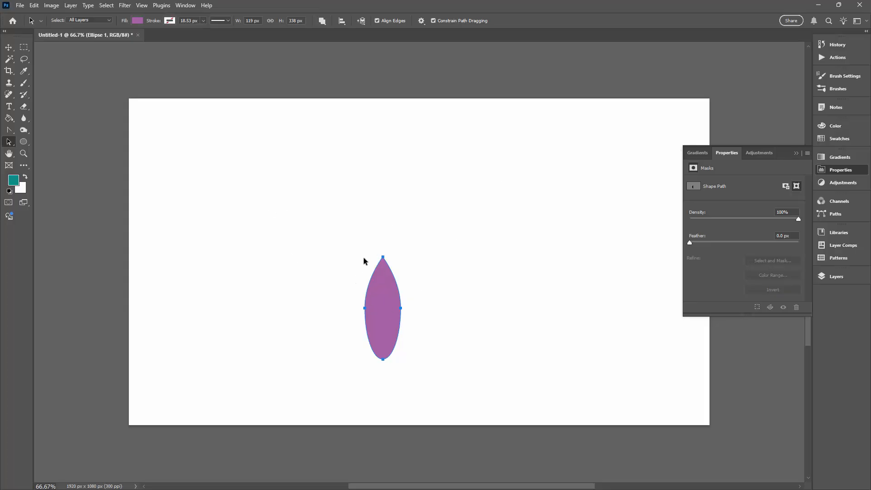
Duplicate the Ellipse 1 petal layer as Ellipse 1 copy within the same document.
left_click(823, 276)
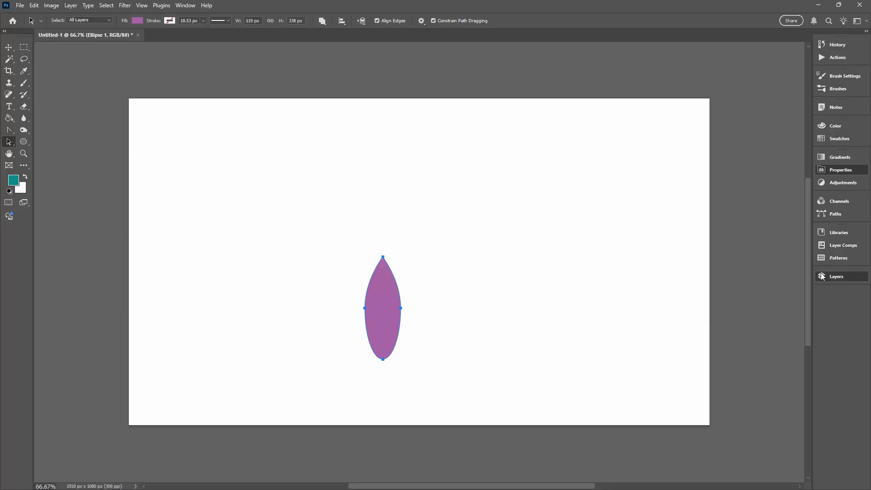
left_click_drag(711, 212, 656, 118)
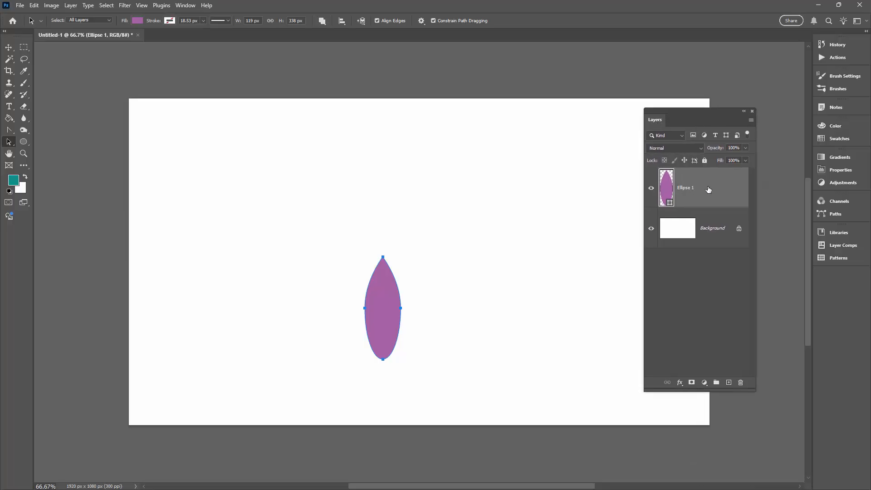
right_click(713, 190)
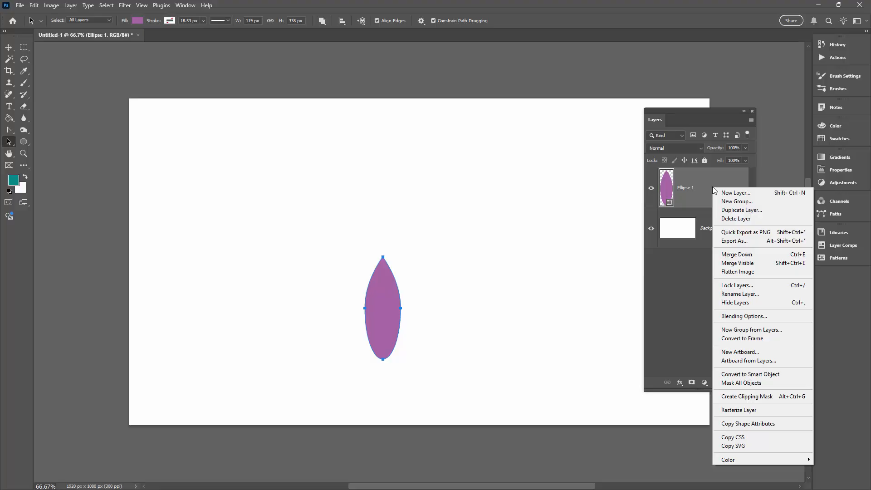
left_click(726, 209)
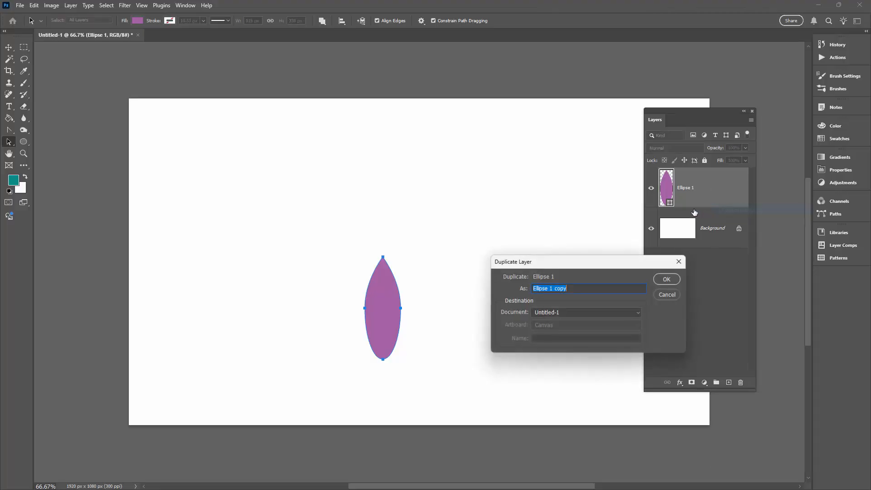
left_click(667, 279)
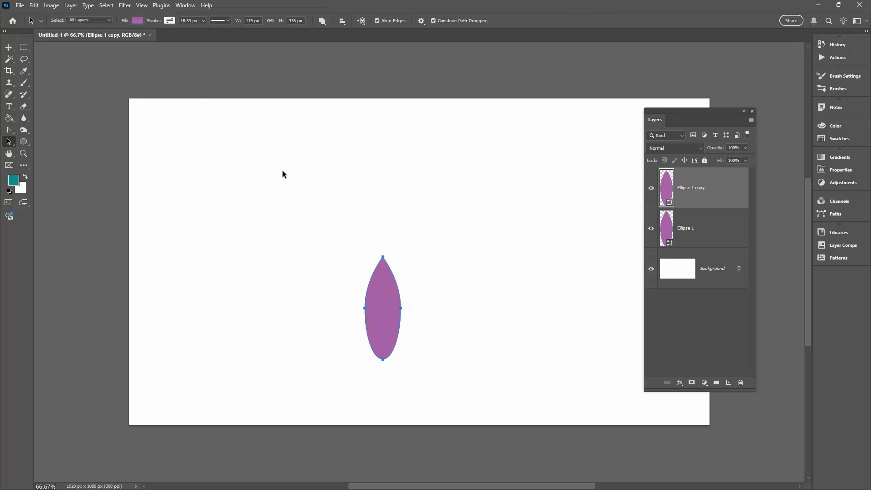
Start a free transform on the copied petal and move its reference point to the top centre, at the petal's tip.
left_click(34, 6)
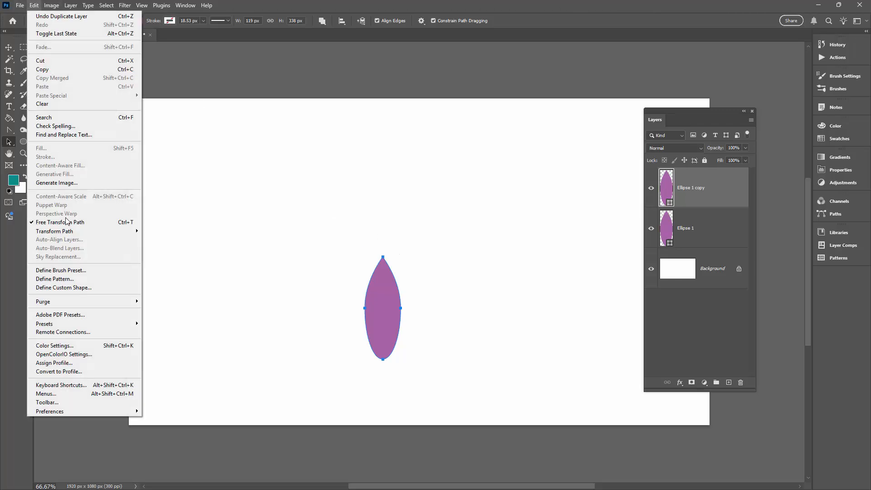
left_click(255, 8)
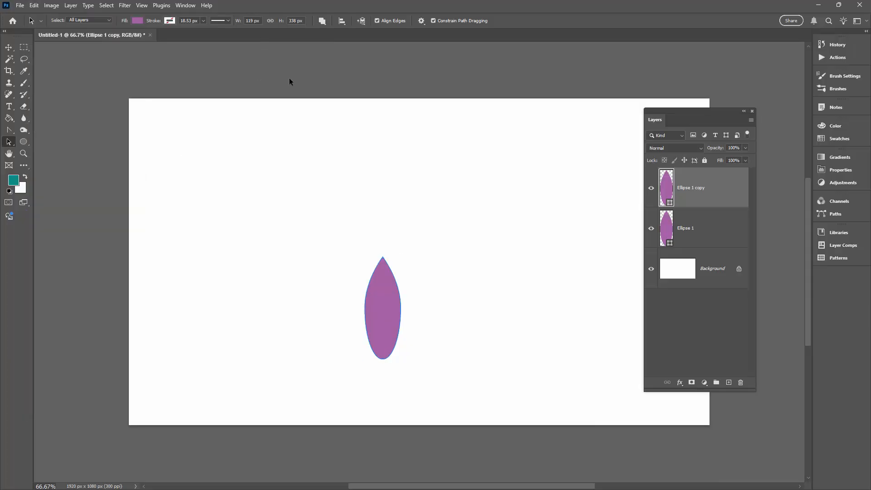
key("ctrl+t")
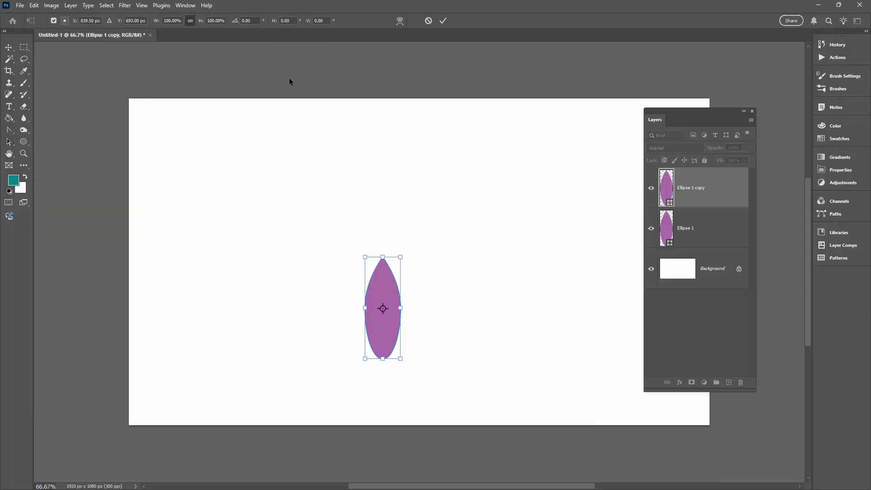
left_click(54, 21)
left_click(53, 20)
left_click(65, 18)
Rotate the copied petal by 360/6 degrees around its tip and commit the transform.
left_click(253, 19)
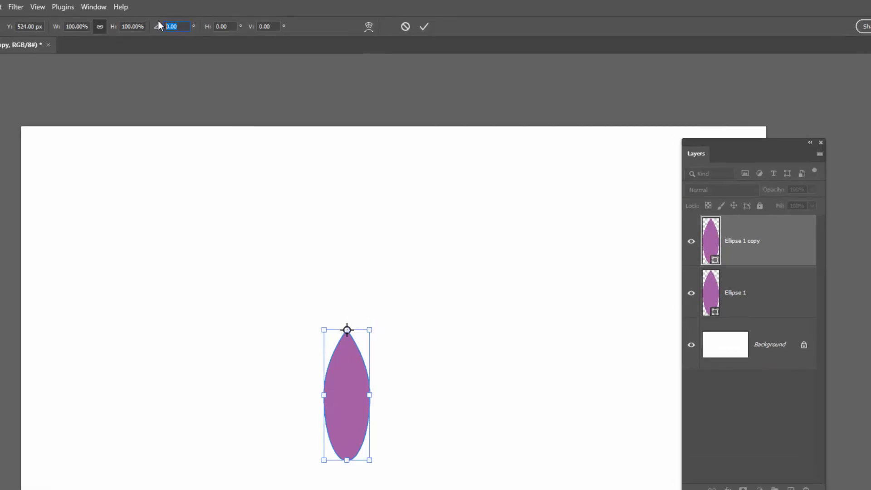
type("360/")
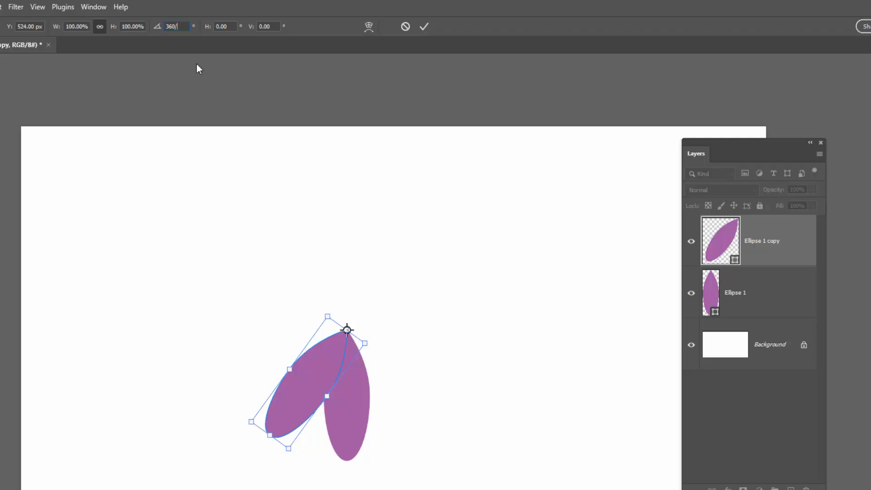
type("6")
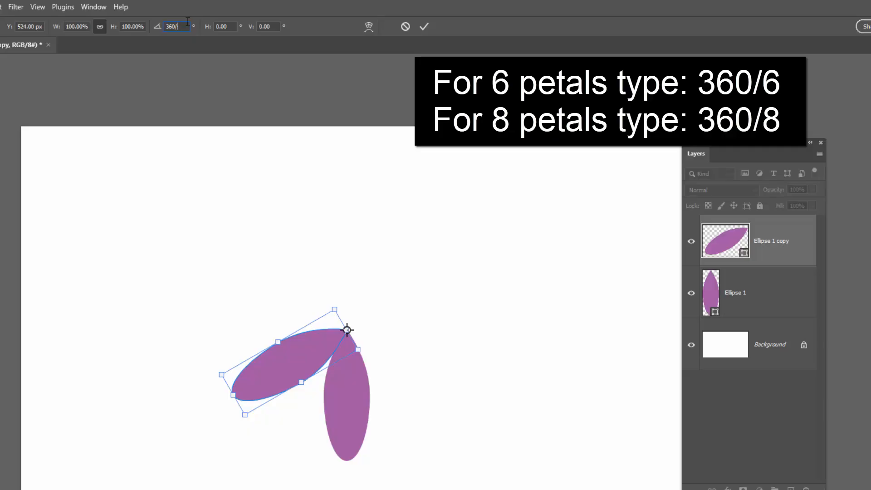
type("7")
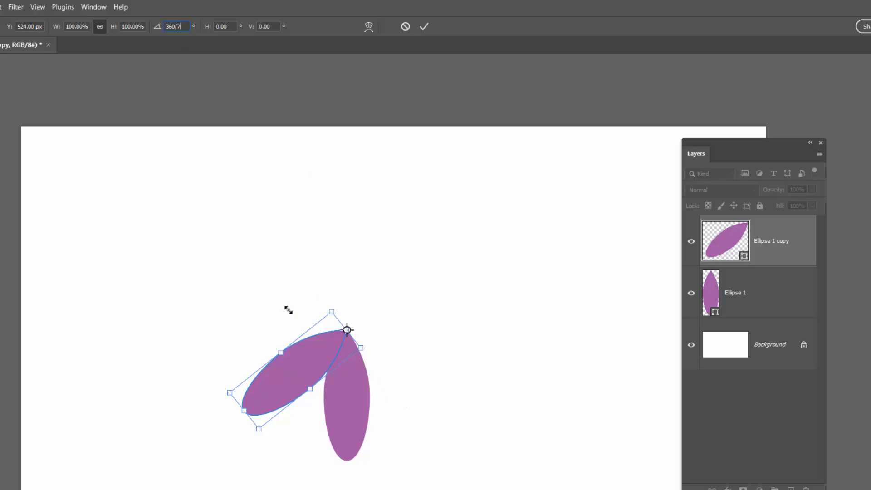
key("BackSpace")
type("6")
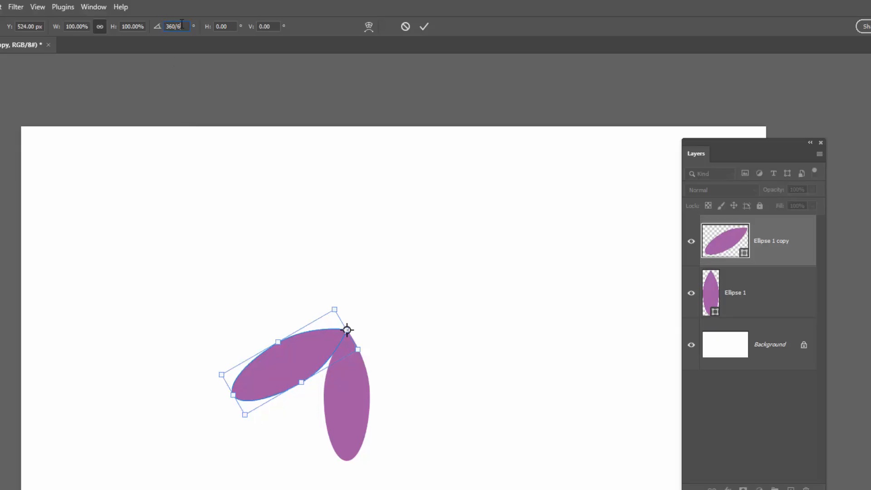
key("BackSpace")
type("5")
type("6")
left_click(423, 26)
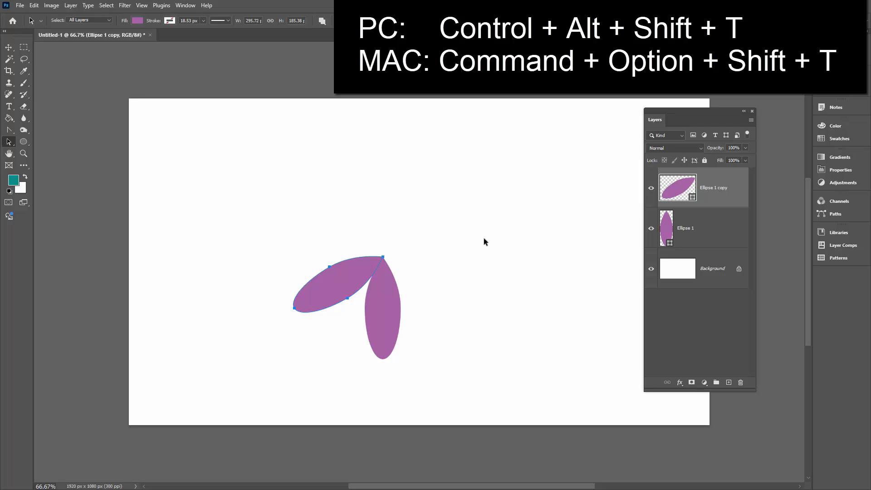
Repeat the rotation with duplication four times around the petal's tip to complete a six-petal flower.
key("ctrl")
key("ctrl+alt+shift+t")
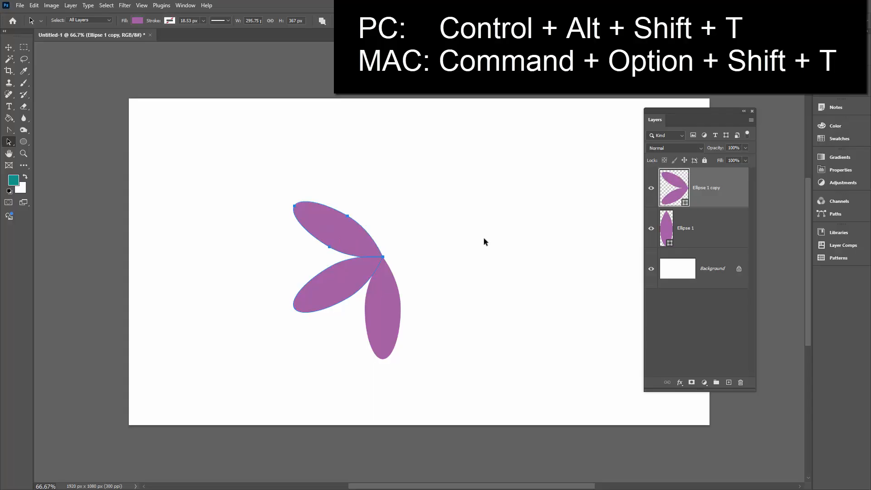
key("ctrl+alt+shift+t")
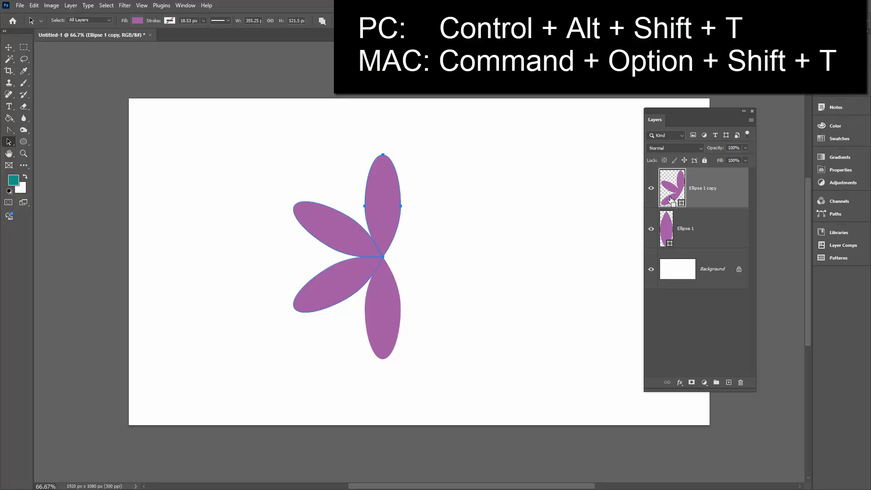
key("ctrl+alt+shift+t")
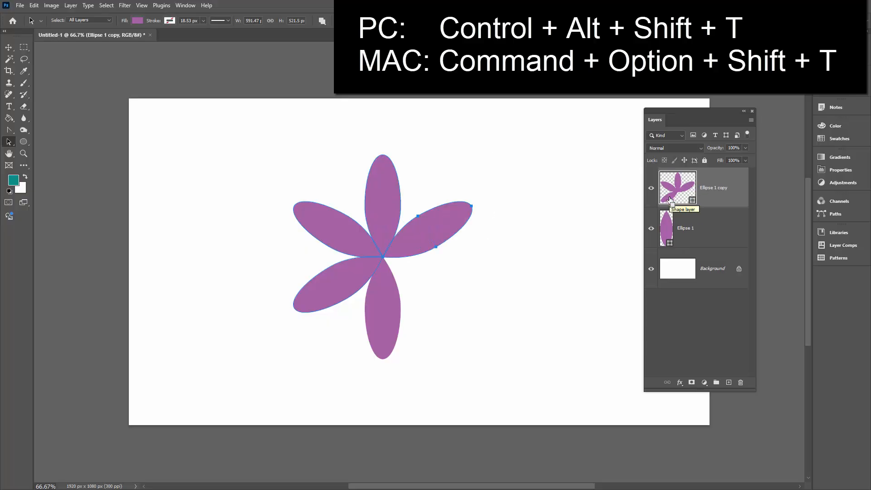
key("ctrl+alt+shift+t")
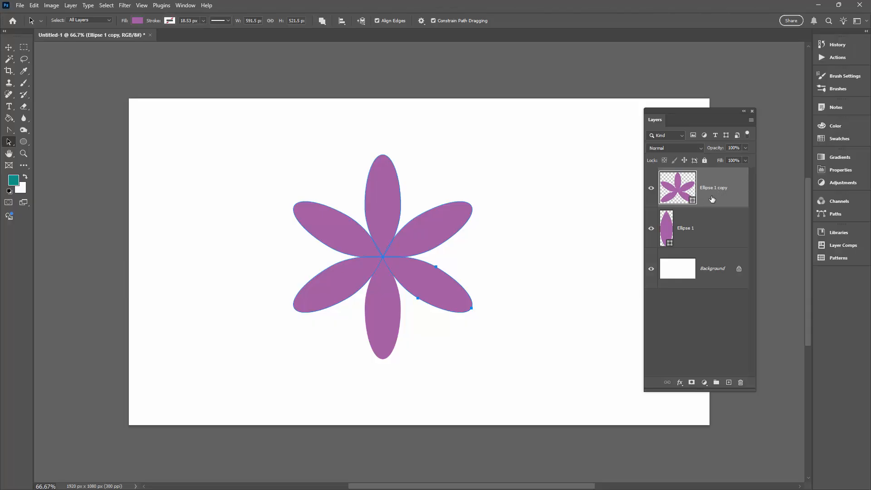
Merge the Ellipse 1 and Ellipse 1 copy shape layers into one shape layer.
left_click(705, 229, "shift")
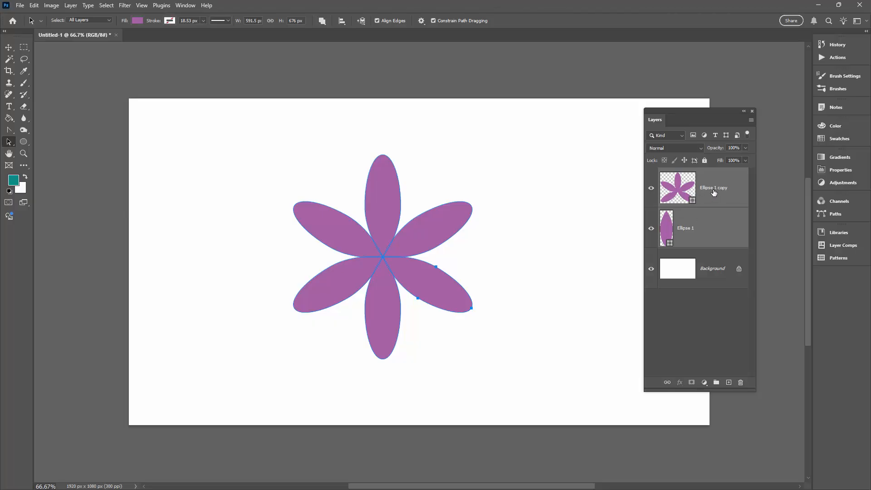
right_click(711, 198)
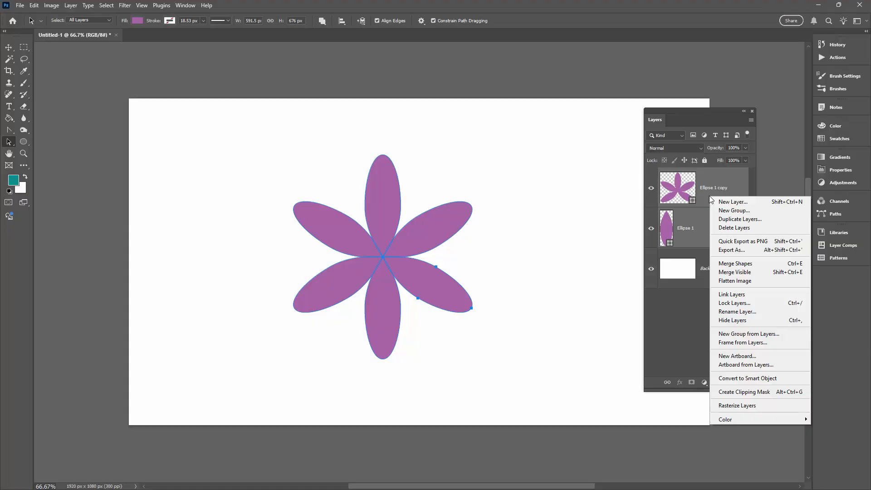
left_click(732, 265)
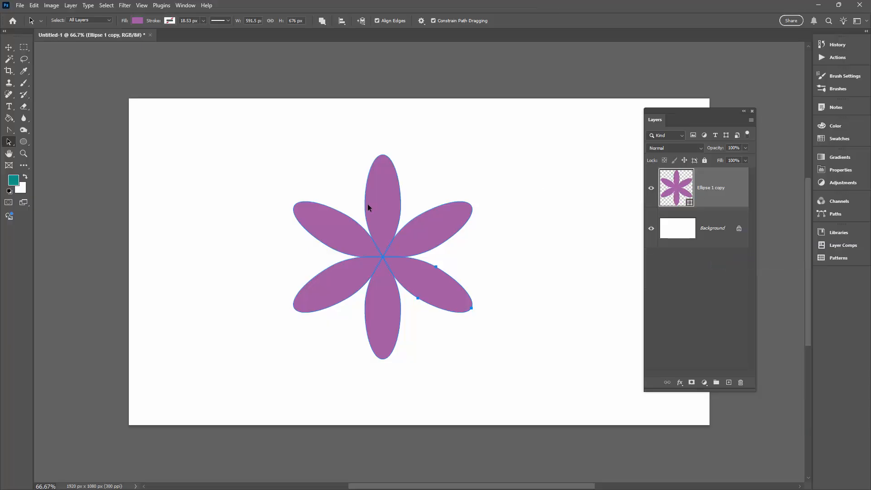
Select all the petal paths of the flower and define them as a custom shape named "Six petal flower".
left_click(249, 181)
left_click_drag(398, 272, 509, 379)
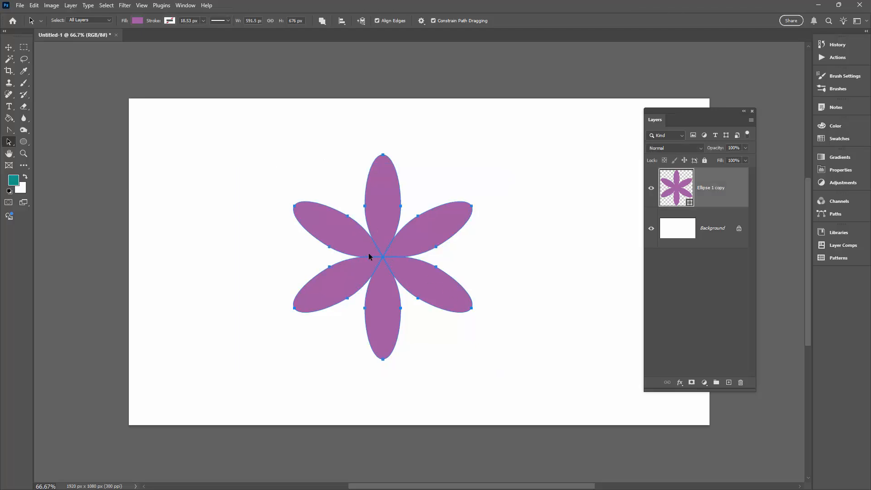
left_click(35, 5)
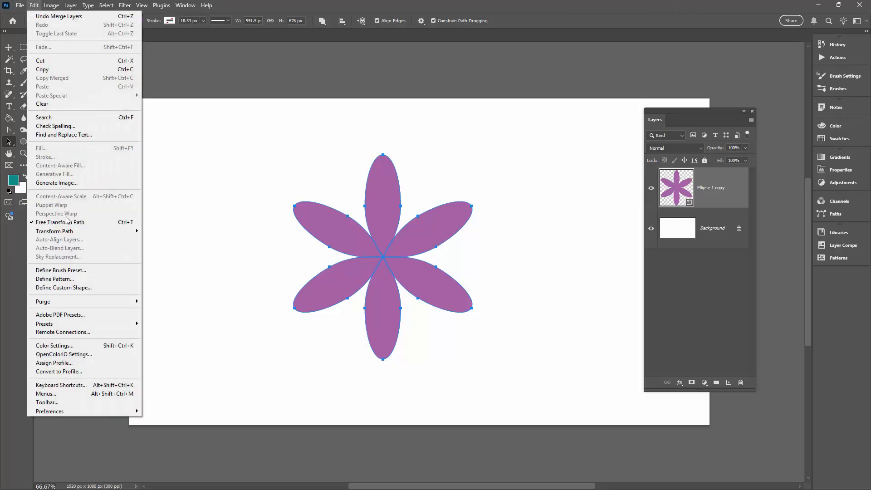
left_click(64, 288)
type("Si")
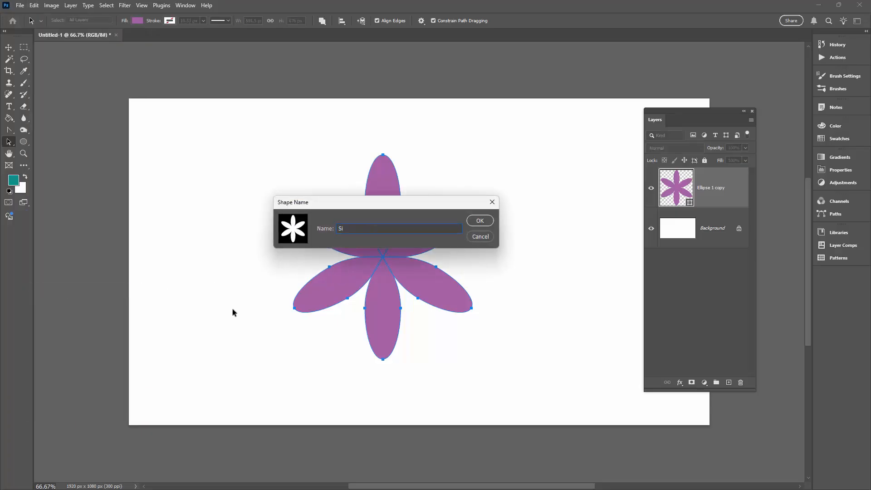
type("x petal flower")
left_click(477, 221)
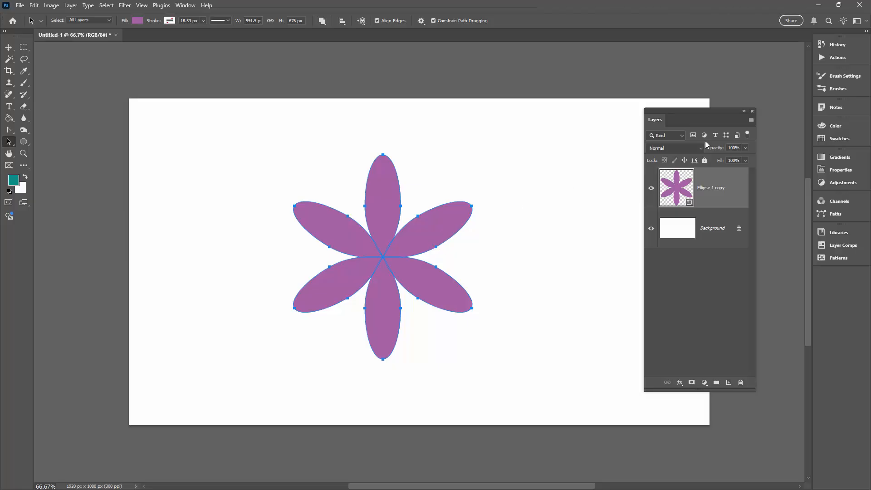
Deselect the flower's paths, add a new empty layer above the flower and hide the Ellipse 1 copy layer.
left_click_drag(683, 111, 703, 129)
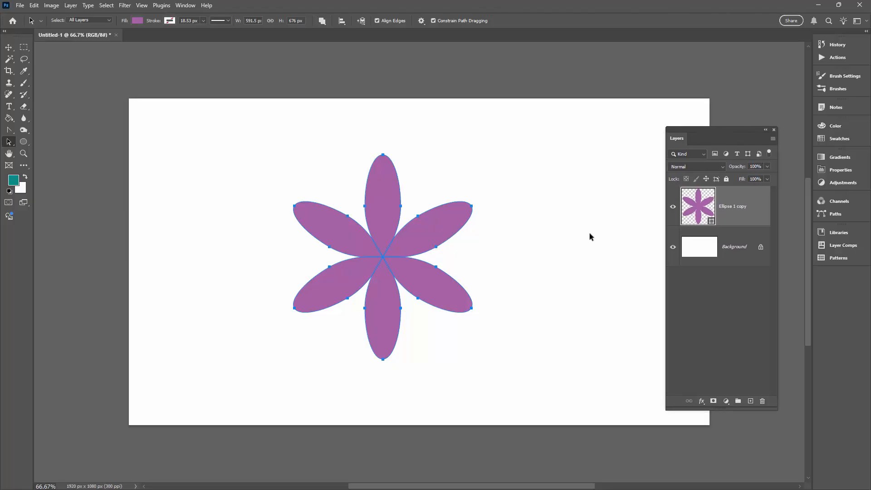
left_click(523, 270)
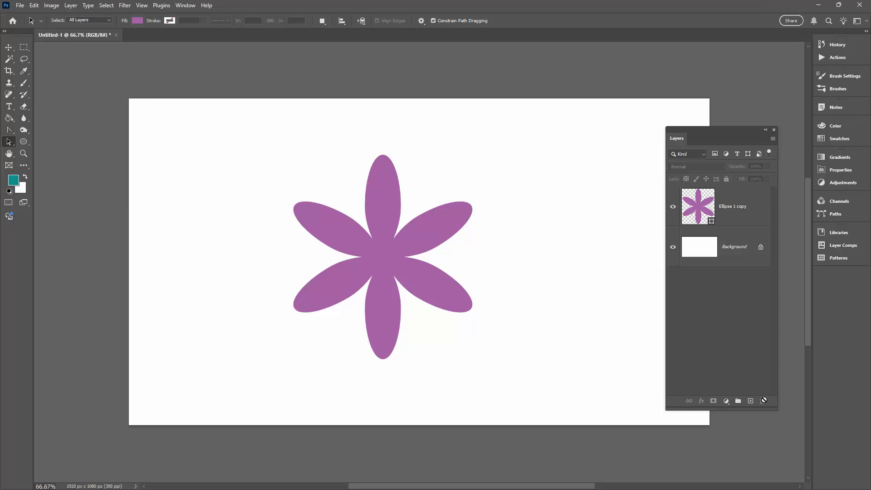
left_click(751, 401)
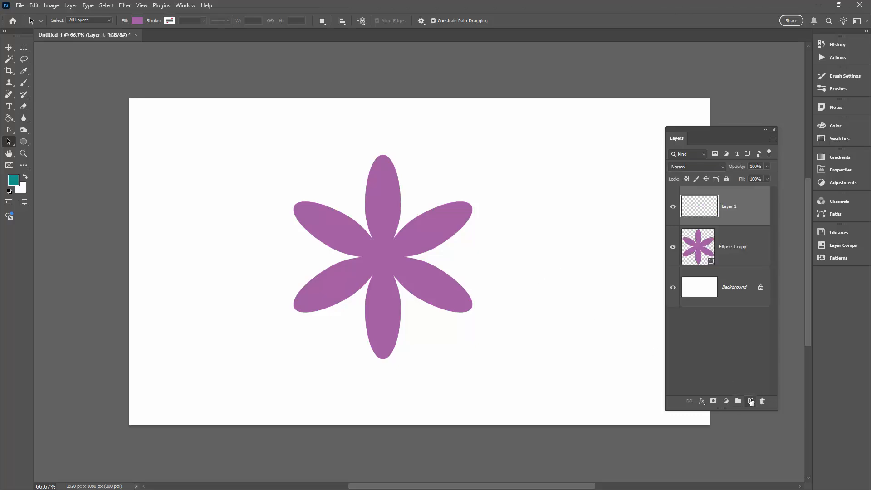
left_click(673, 246)
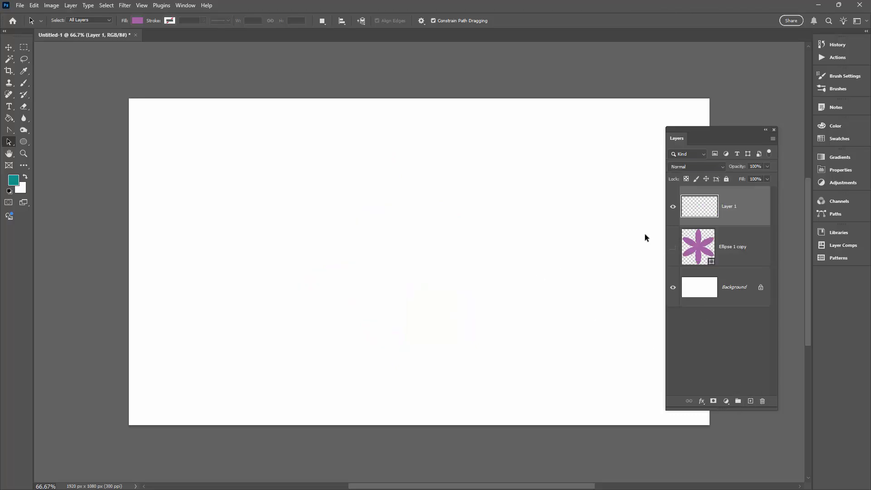
Set the Ellipse tool to Pixels mode and draw a tall teal ellipse near the middle of the canvas on Layer 1.
left_click(24, 142)
left_click(24, 143)
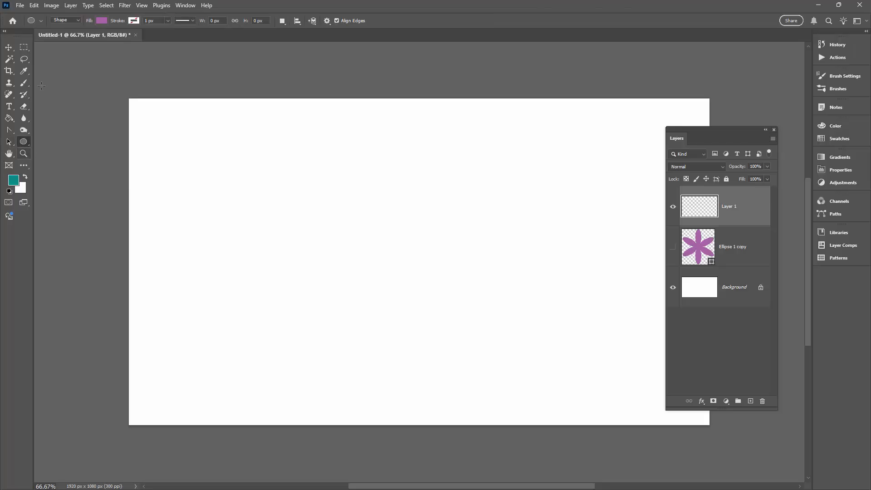
left_click(72, 22)
left_click(72, 30)
left_click(71, 20)
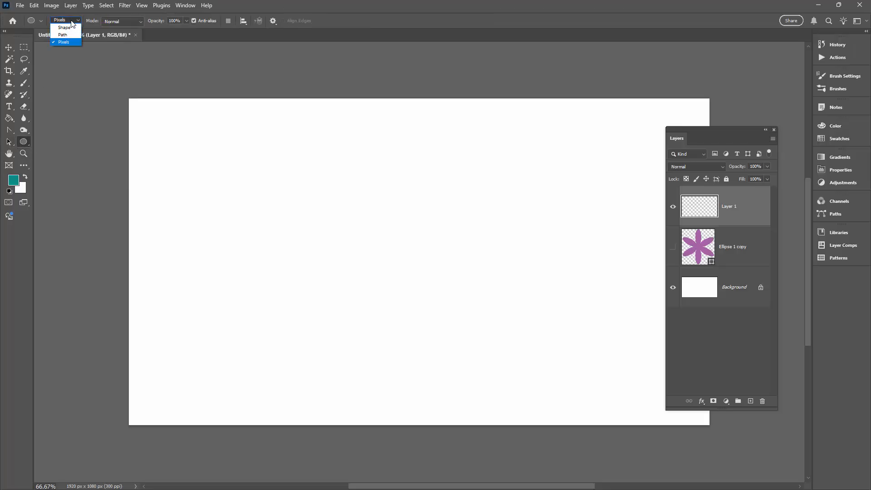
left_click(72, 43)
left_click_drag(342, 190, 417, 333)
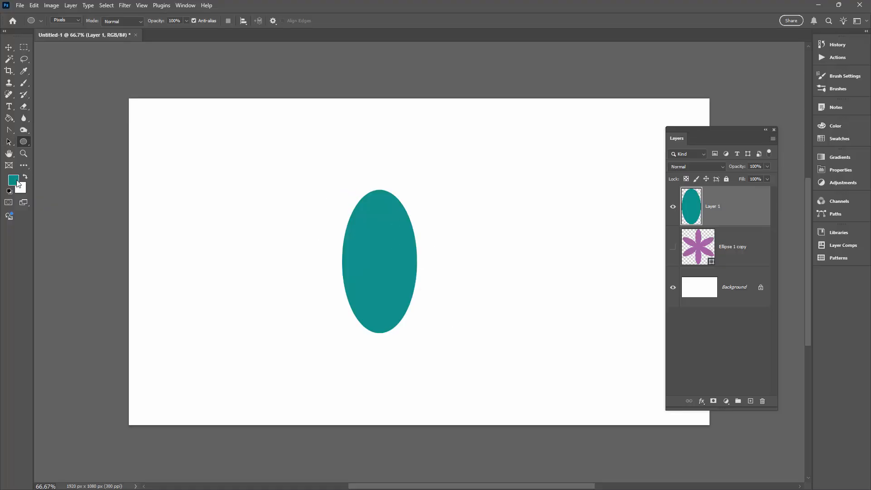
Narrow the teal ellipse to about 52% of its width from its right side, keeping its height at 100%.
left_click(6, 48)
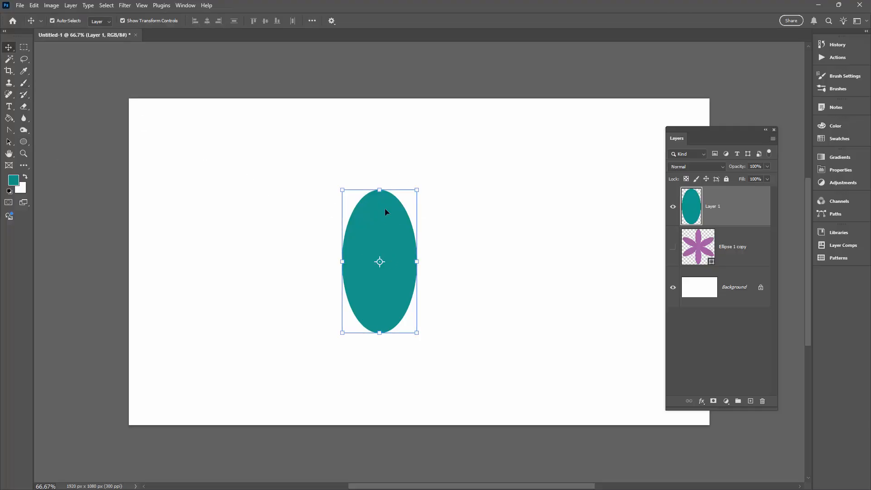
left_click(416, 262)
left_click_drag(416, 262, 380, 262)
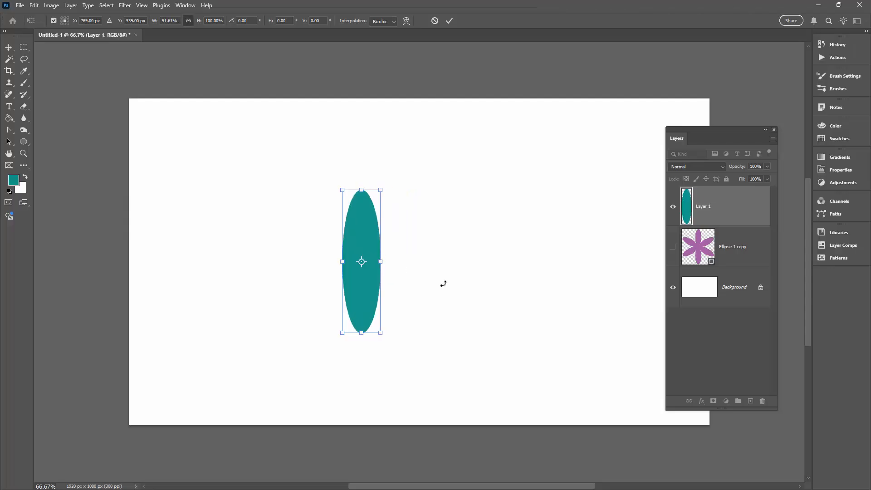
left_click(449, 20)
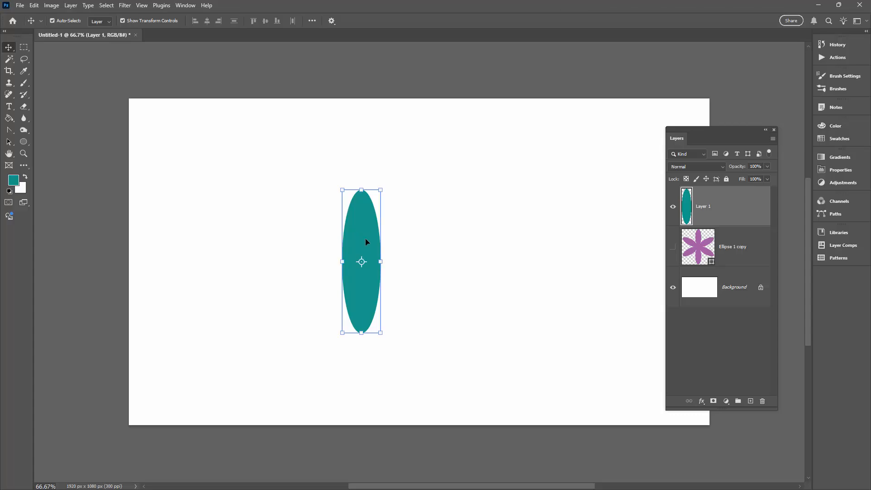
Delete the teal ellipse's layer and show the Ellipse 1 copy flower layer again.
left_click_drag(731, 211, 762, 402)
left_click(673, 206)
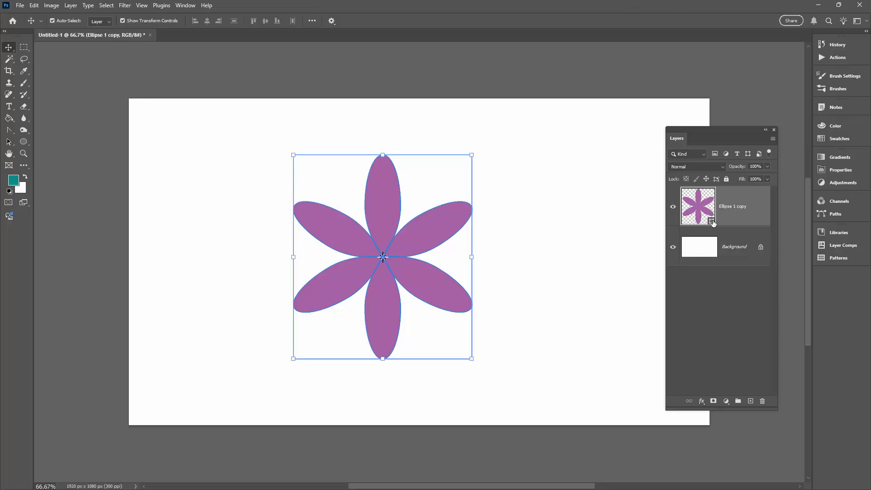
Rasterize the Ellipse 1 copy layer and move the flower slightly left and down on the canvas.
right_click(735, 209)
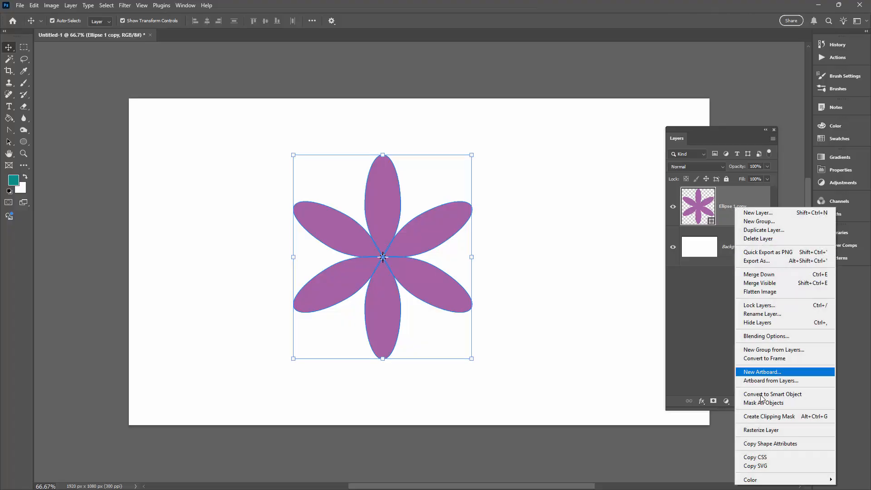
left_click(760, 432)
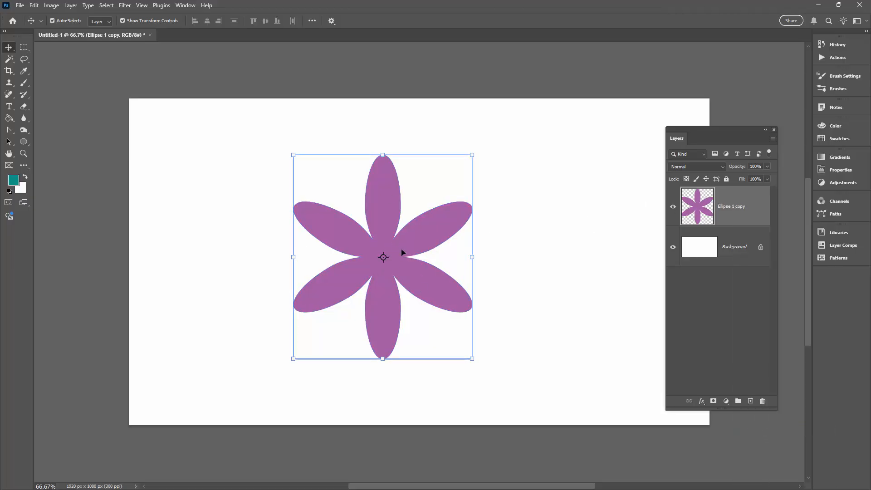
left_click_drag(401, 252, 369, 249)
left_click(492, 261)
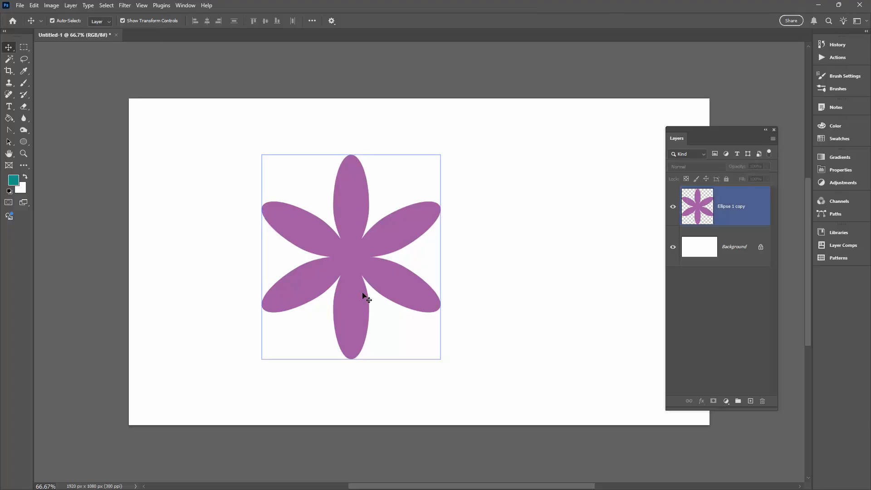
left_click_drag(372, 282, 383, 287)
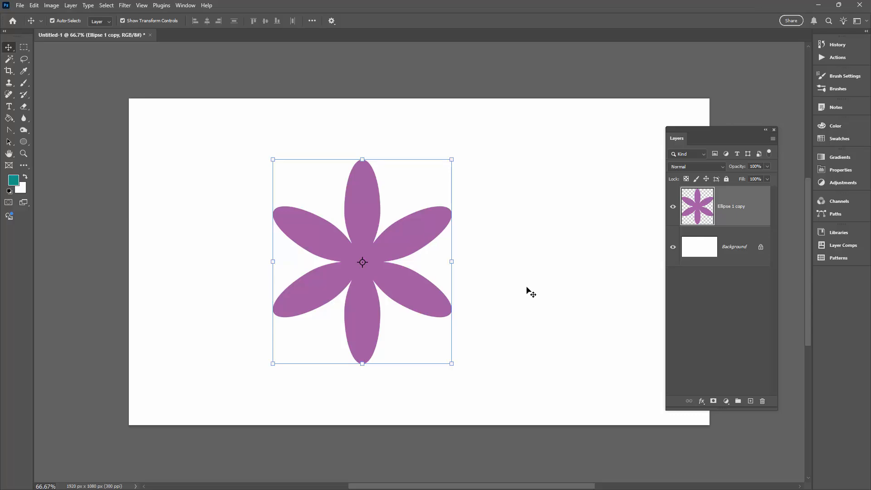
Add a new empty layer above the rasterized flower and hide the flower layer.
left_click_drag(687, 132, 713, 148)
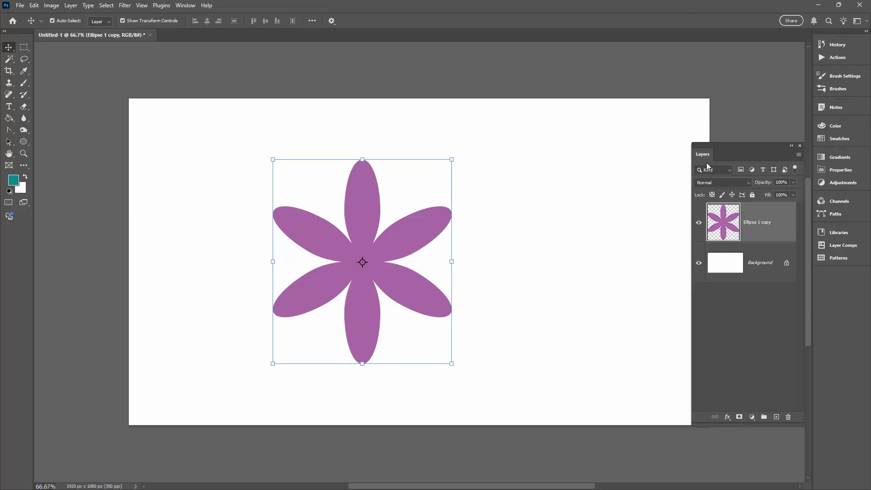
left_click(775, 417)
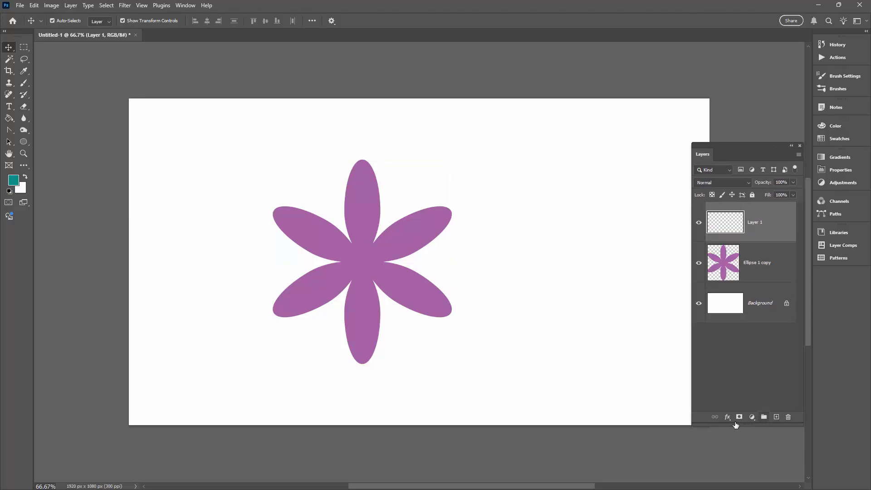
left_click(699, 263)
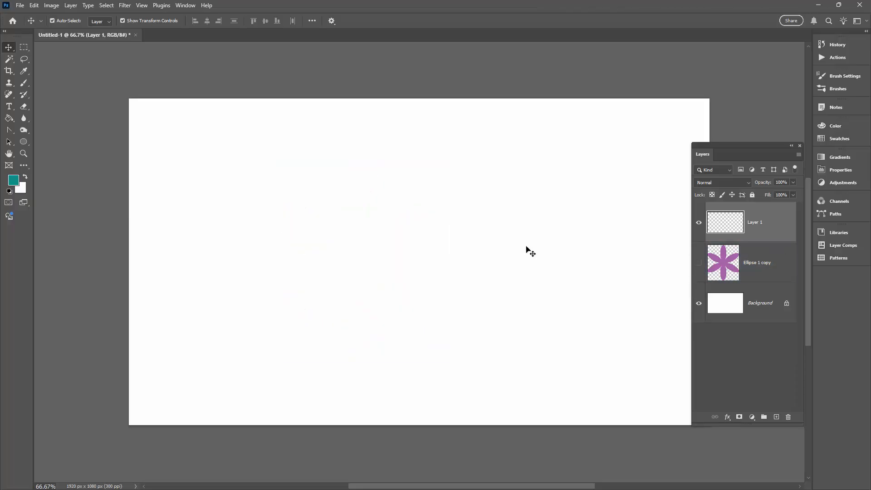
Draw the saved six-petal flower custom shape in Pixels mode as a teal flower near the canvas centre on Layer 1.
left_click(24, 142)
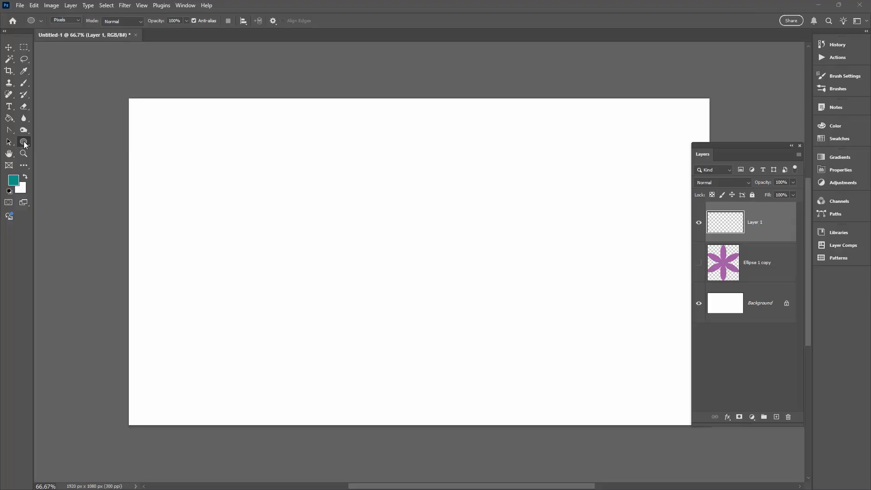
right_click(25, 143)
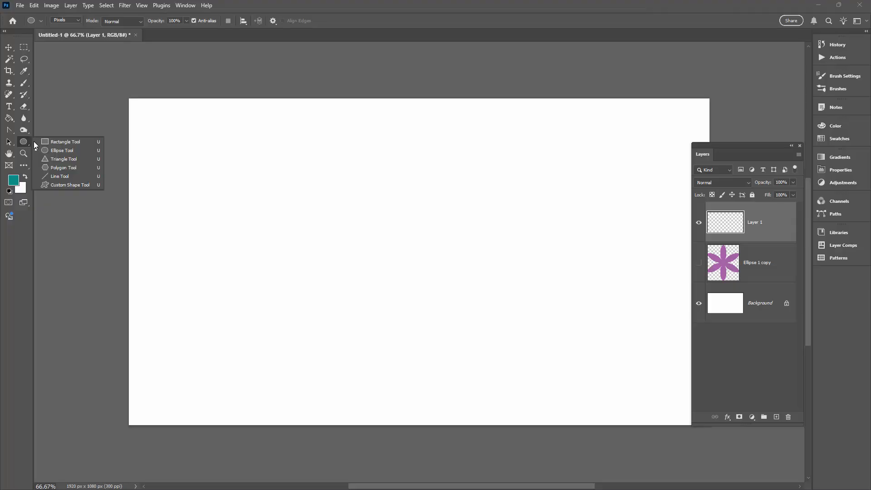
left_click(59, 184)
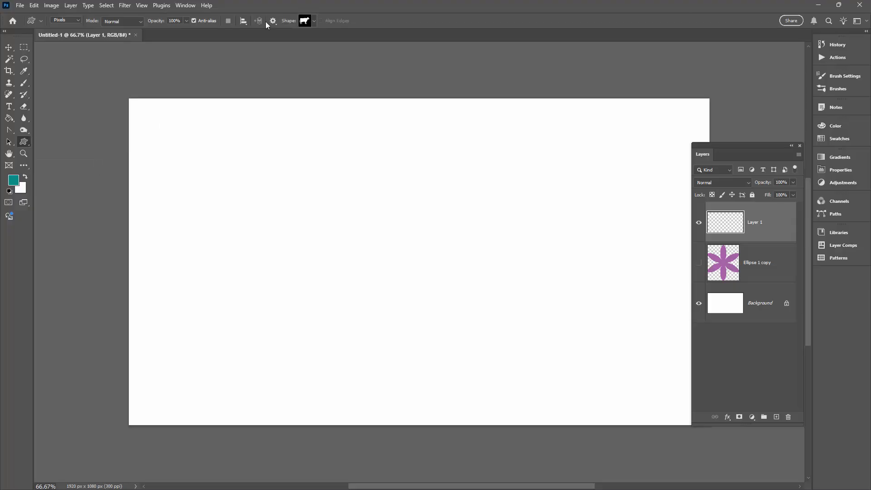
left_click(315, 21)
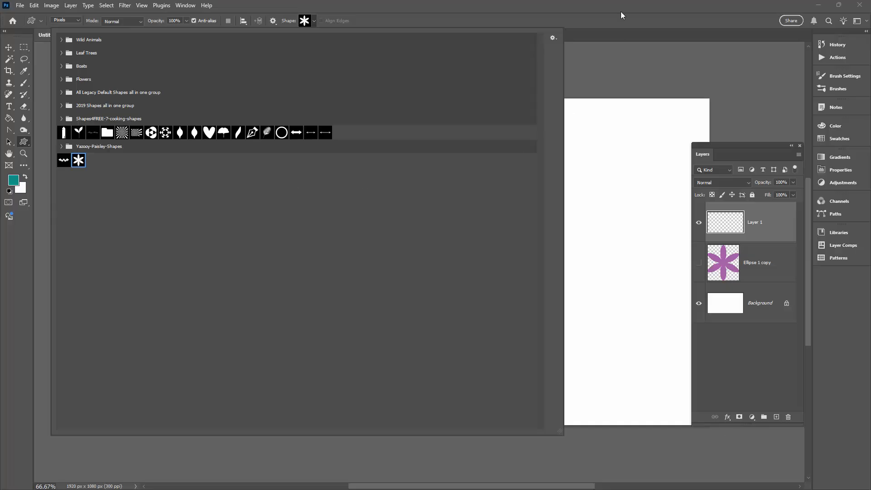
left_click(586, 22)
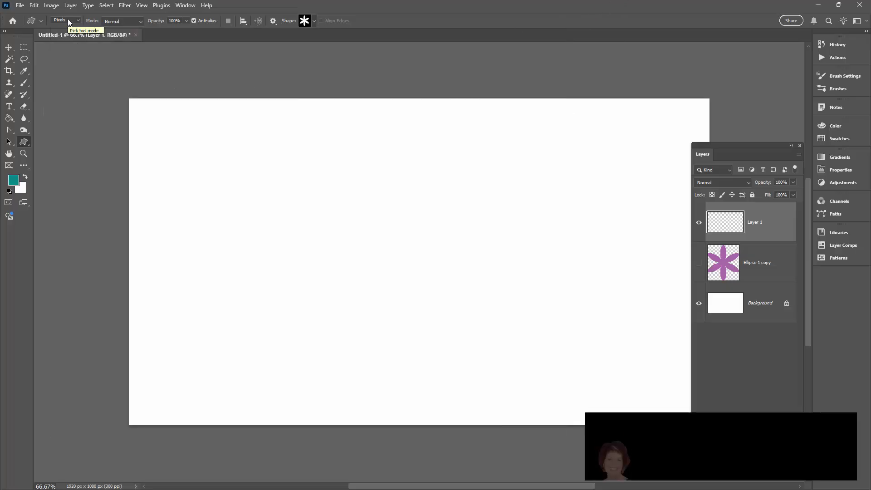
left_click_drag(321, 188, 518, 349)
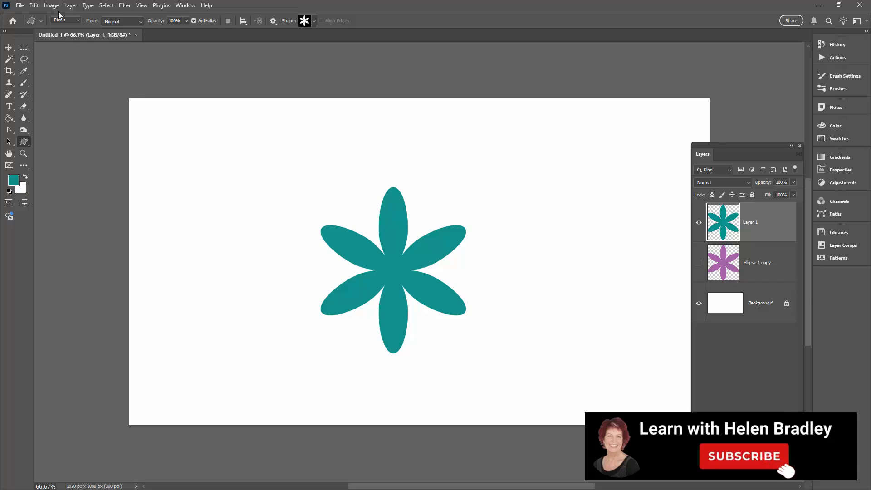
Draw a purple flower about 353 by 403 px in Shape mode to the upper right of the teal flower, and deselect it.
left_click(71, 20)
left_click(64, 26)
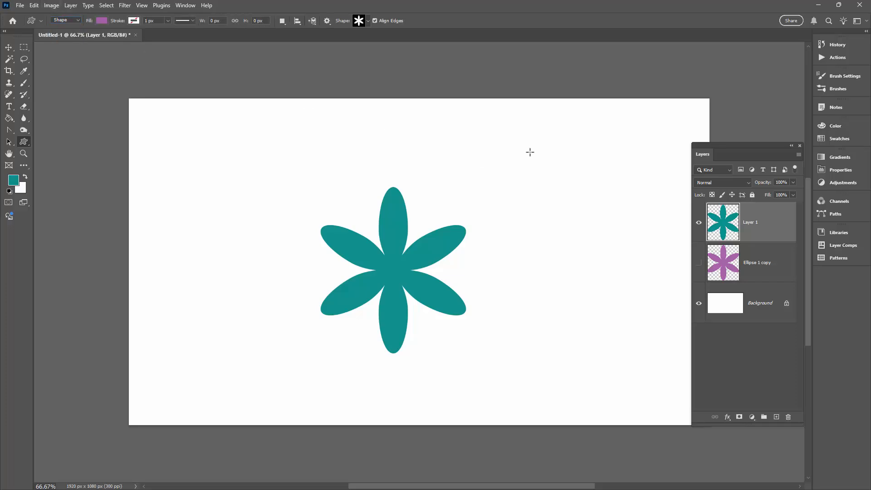
left_click_drag(526, 149, 635, 306)
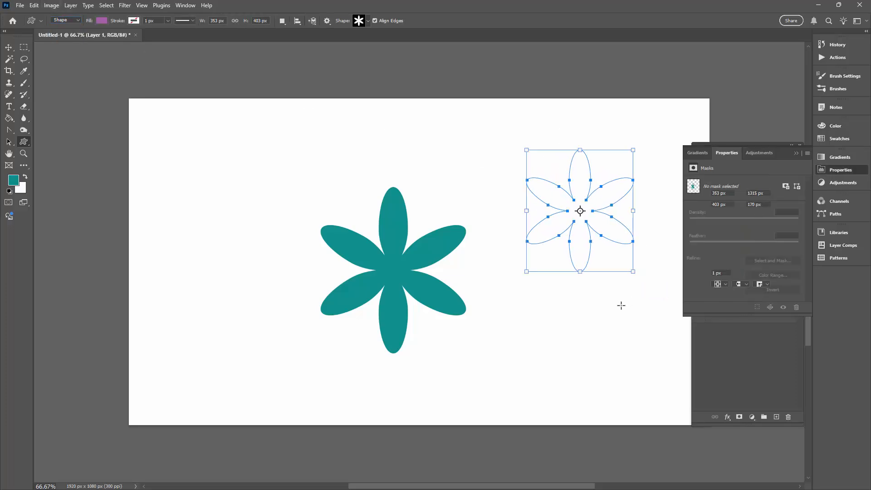
left_click(9, 47)
left_click(204, 186)
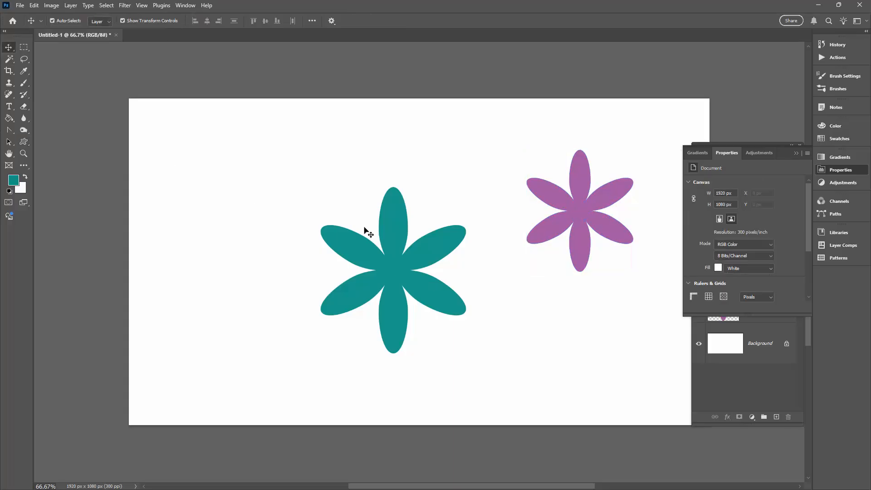
left_click(796, 154)
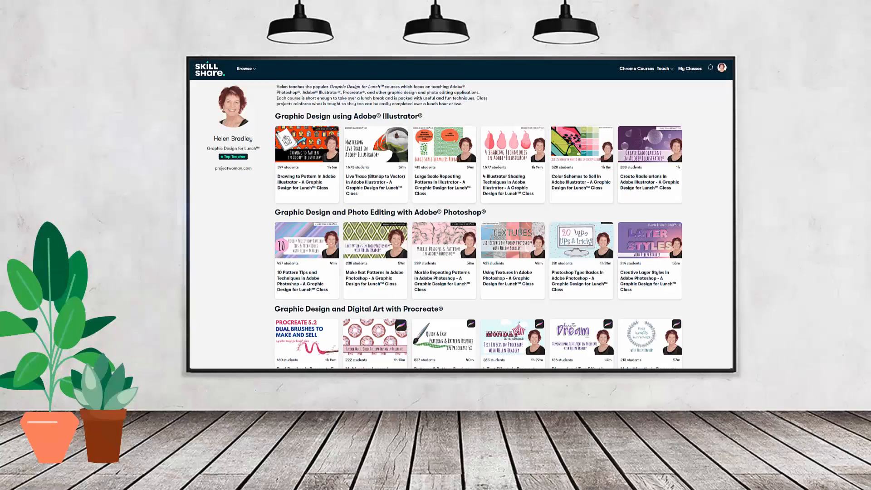